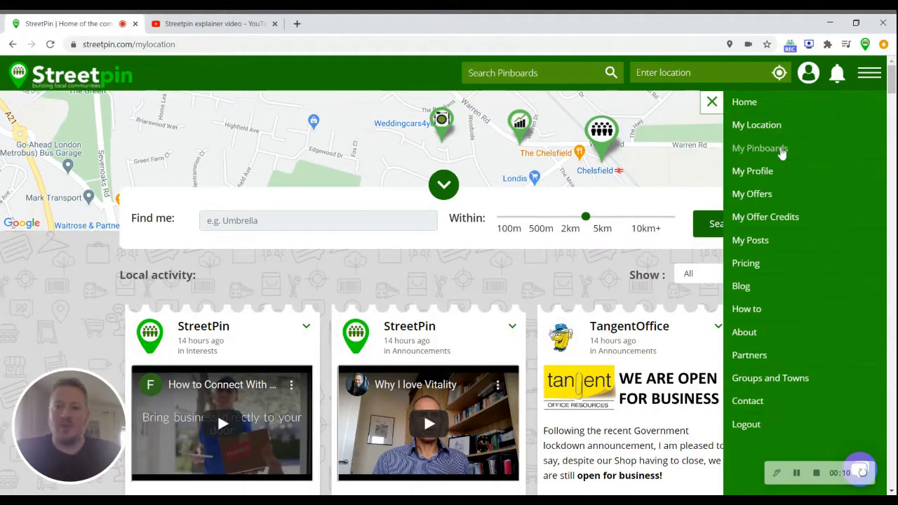
Open My Pinboards and start creating a new Pinboard of the PRO type
{"action": "left_click", "coordinate": [783, 151]}
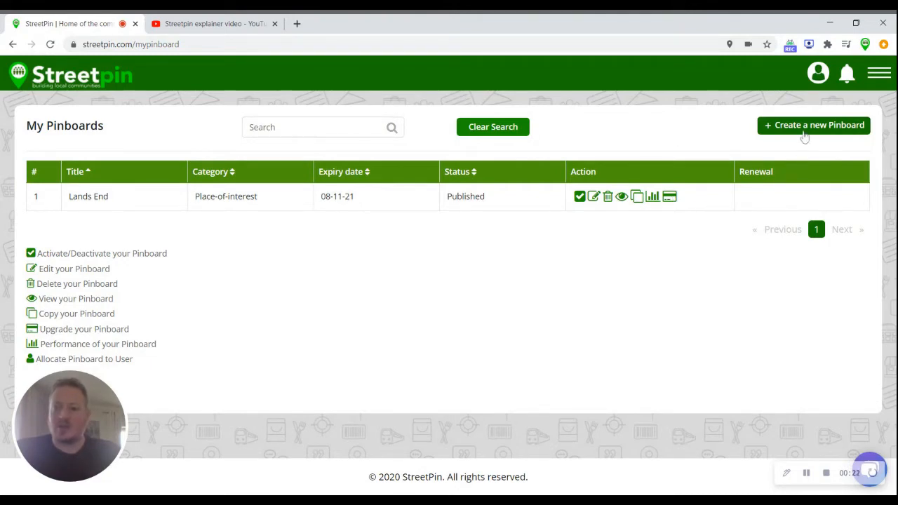
{"action": "left_click", "coordinate": [805, 133]}
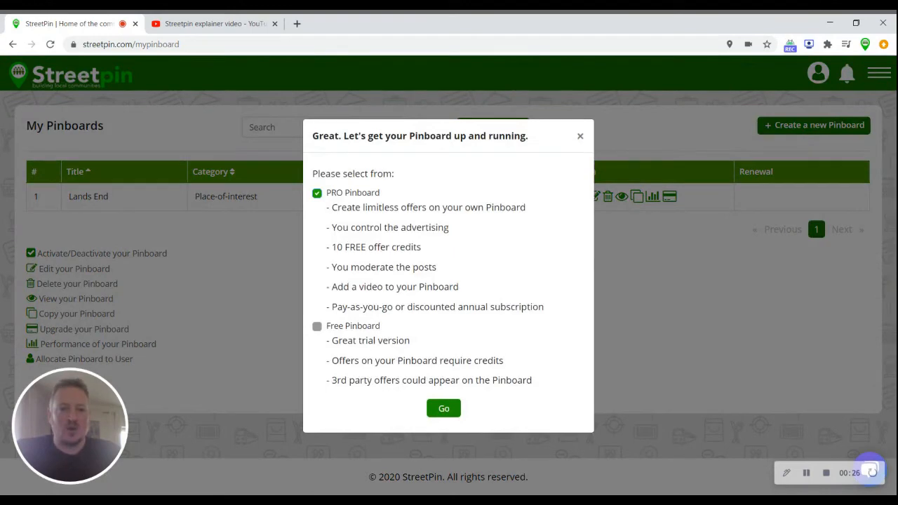
{"action": "left_click", "coordinate": [441, 407]}
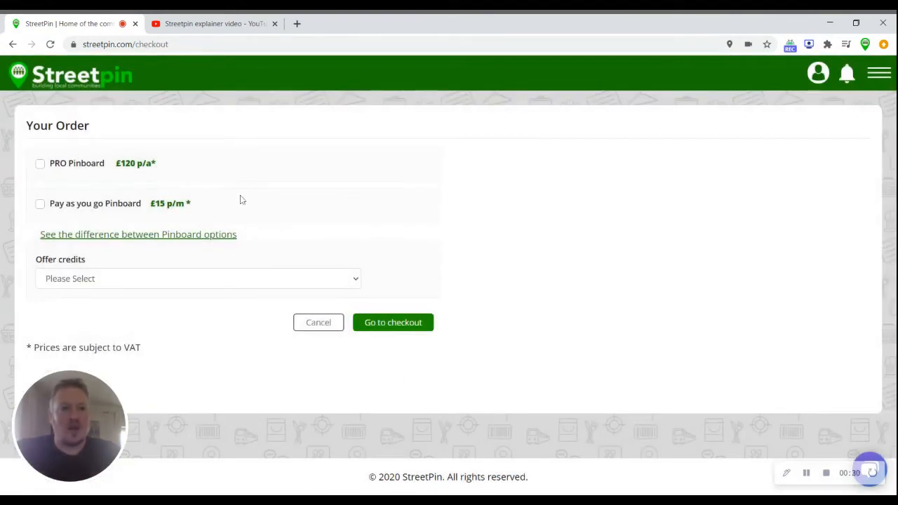
Order one PRO Pinboard at £120 p/a without offer credits and proceed to the basket
{"action": "left_click", "coordinate": [40, 164]}
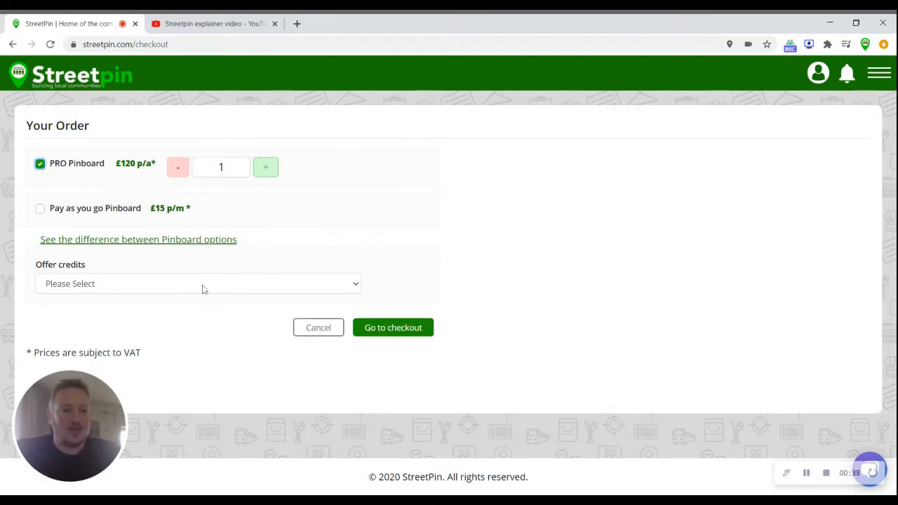
{"action": "left_click", "coordinate": [356, 292]}
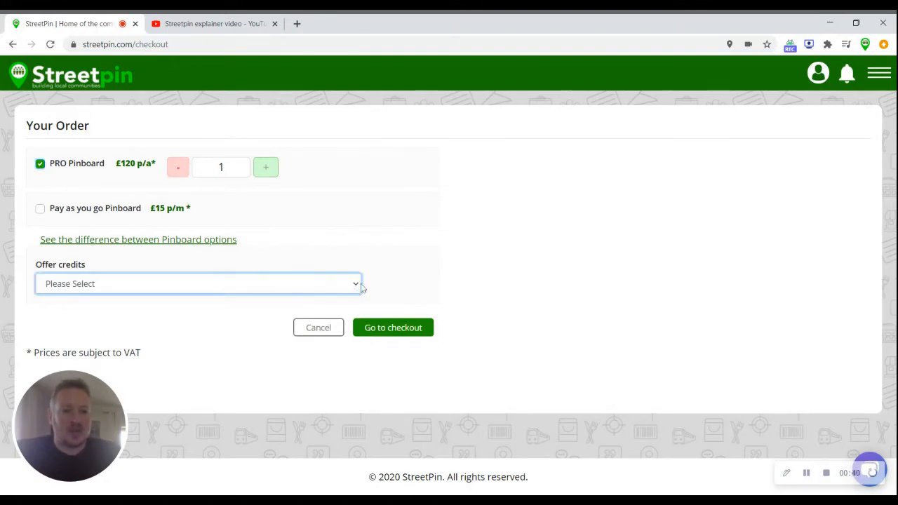
{"action": "left_click", "coordinate": [429, 268]}
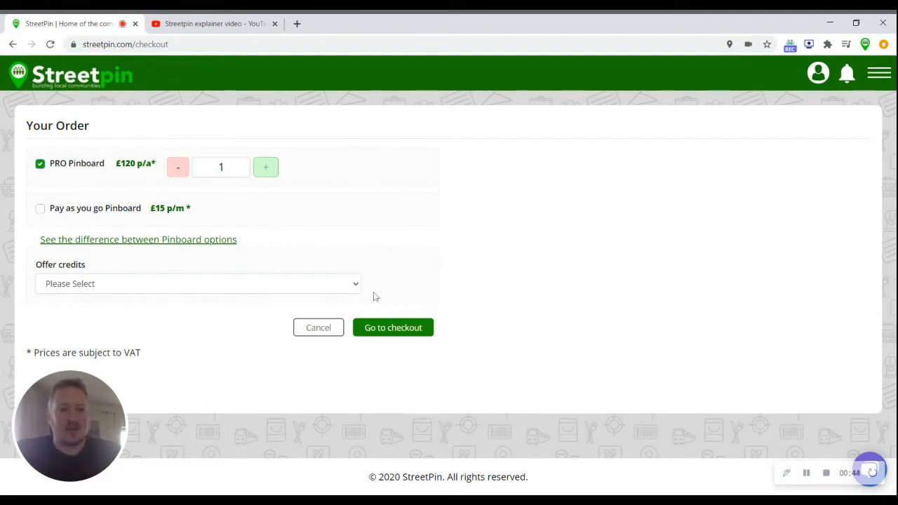
{"action": "left_click", "coordinate": [389, 327]}
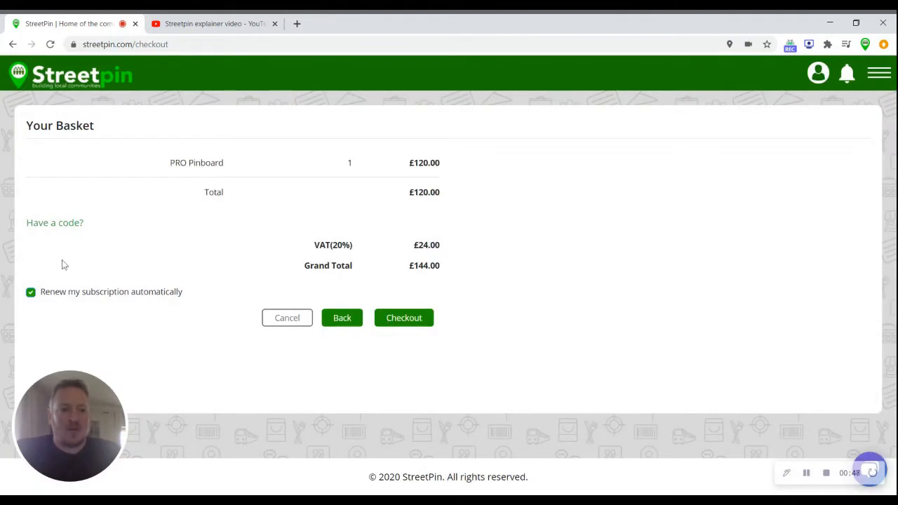
Apply the discount code "pounder" to the basket and check out with automatic renewal kept on
{"action": "left_click", "coordinate": [45, 223]}
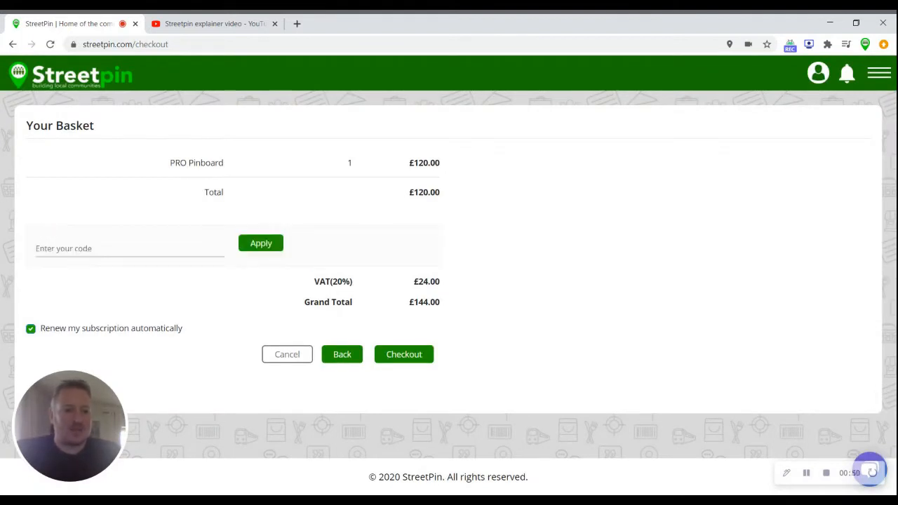
{"action": "type", "text": "pound"}
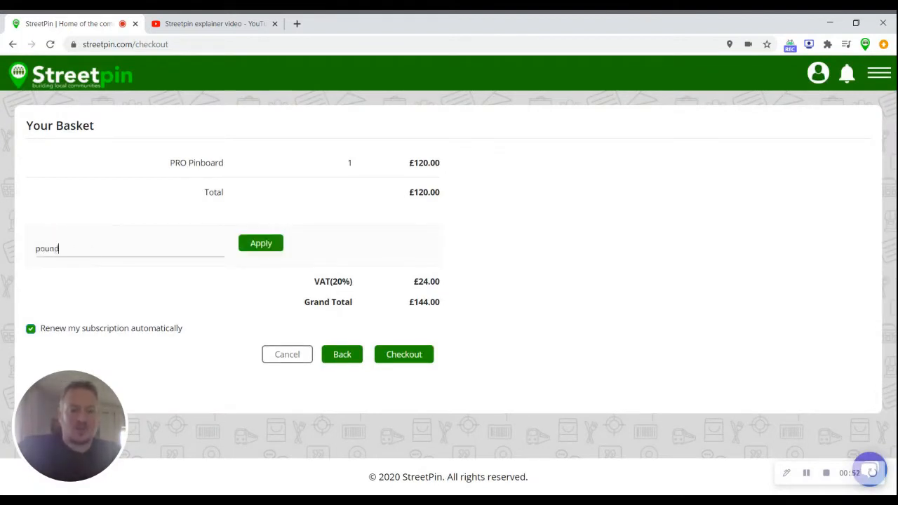
{"action": "type", "text": "er"}
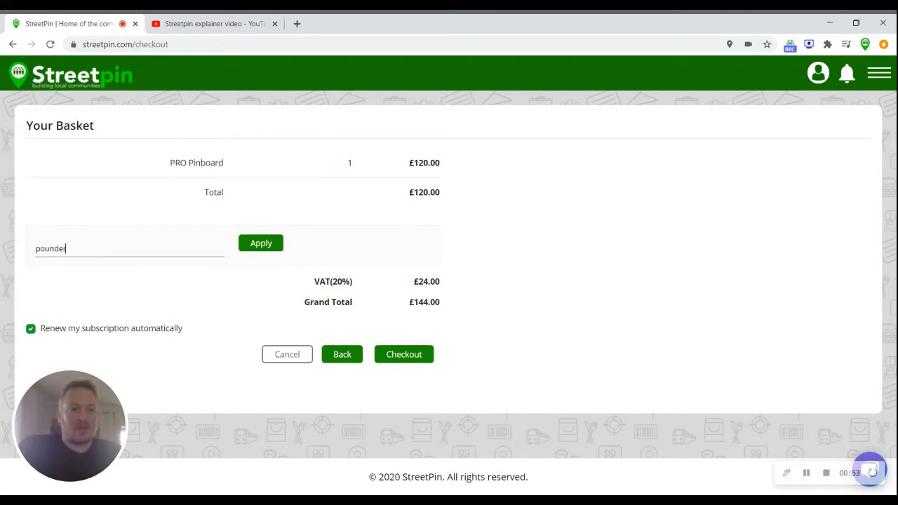
{"action": "left_click", "coordinate": [260, 247]}
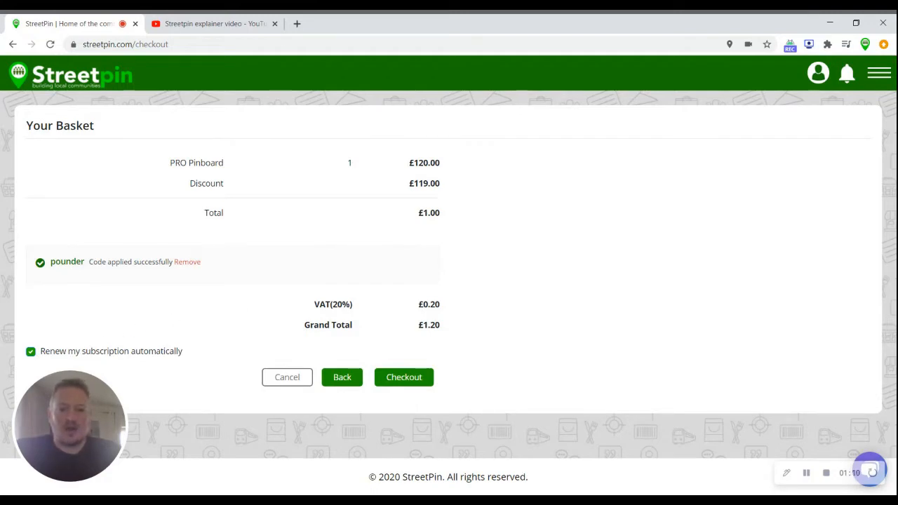
{"action": "left_click", "coordinate": [402, 379]}
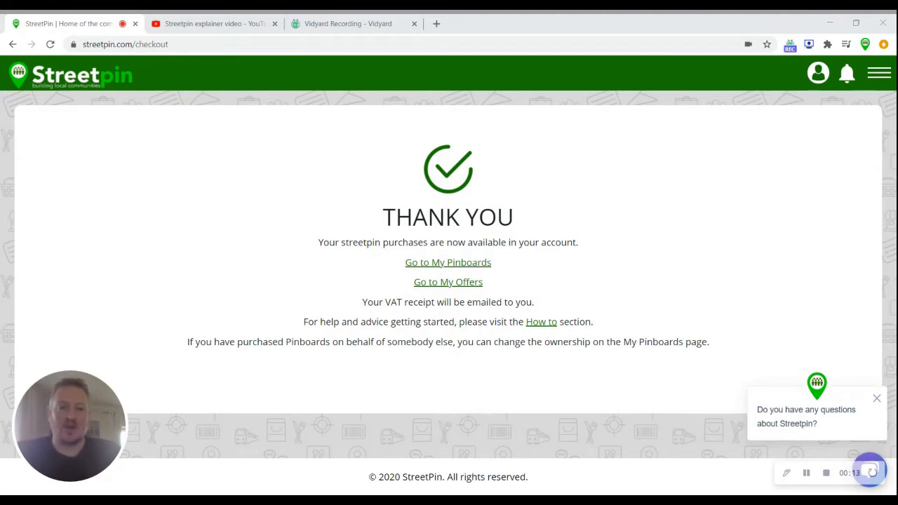
Allocate the newly purchased, unallocated Pinboard to the user StreetpinDemo with automatic subscription renewal enabled
{"action": "left_click", "coordinate": [476, 267]}
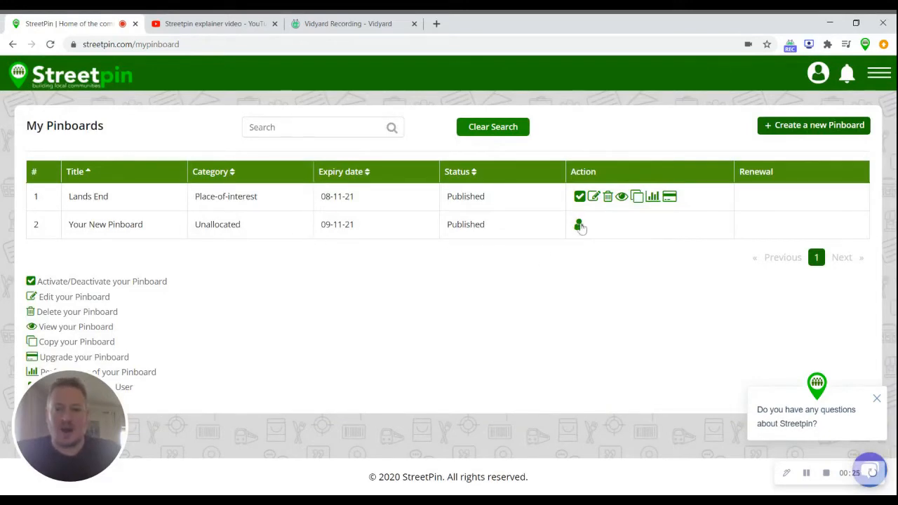
{"action": "left_click", "coordinate": [579, 226]}
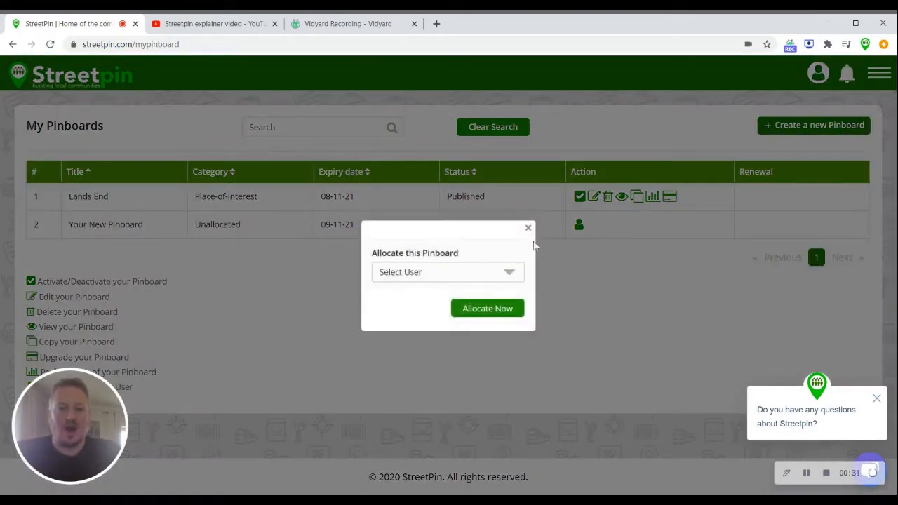
{"action": "left_click", "coordinate": [448, 277]}
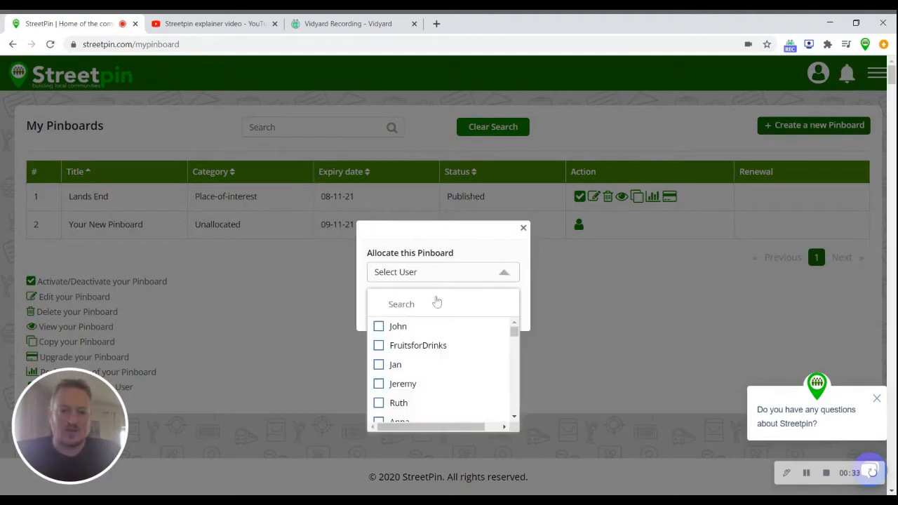
{"action": "left_click", "coordinate": [435, 303]}
{"action": "type", "text": "de"}
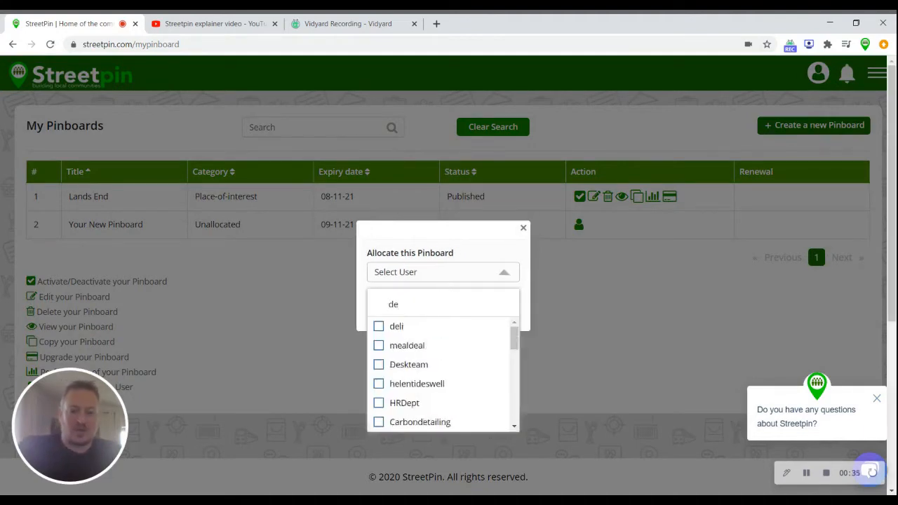
{"action": "type", "text": "mo"}
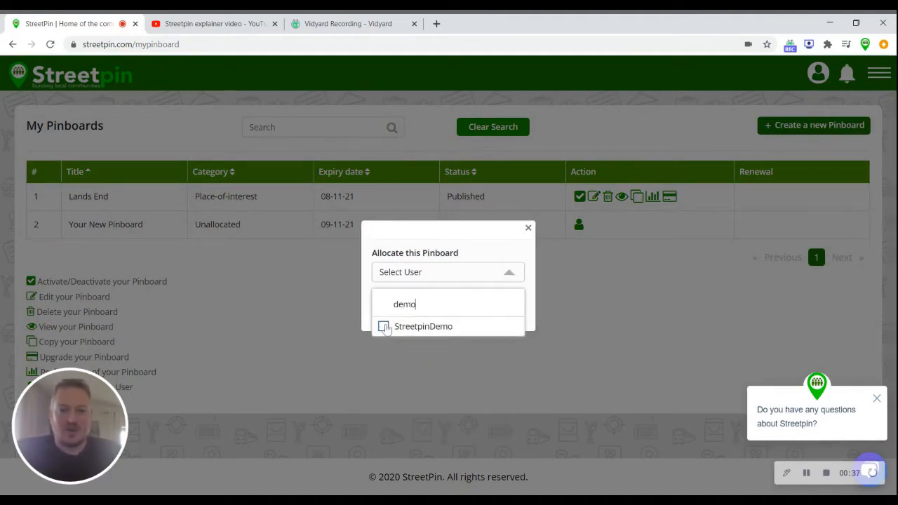
{"action": "left_click", "coordinate": [384, 327]}
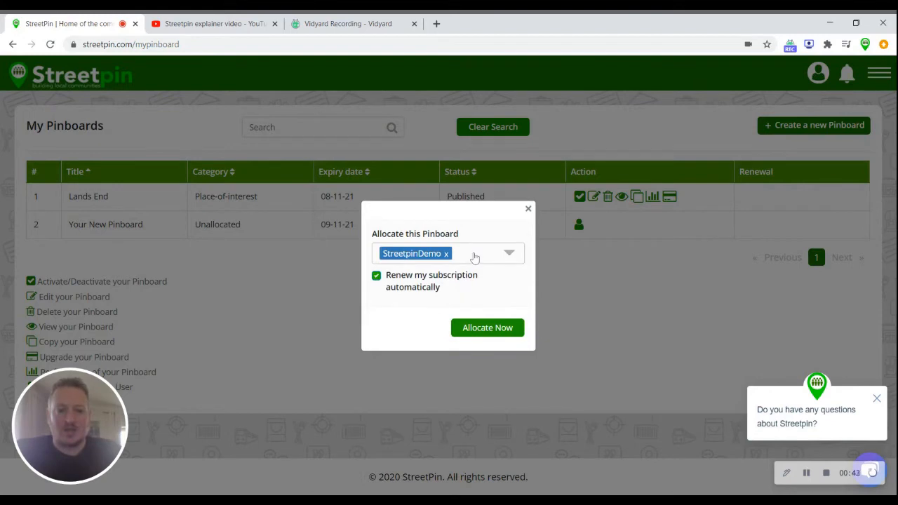
{"action": "left_click", "coordinate": [487, 328]}
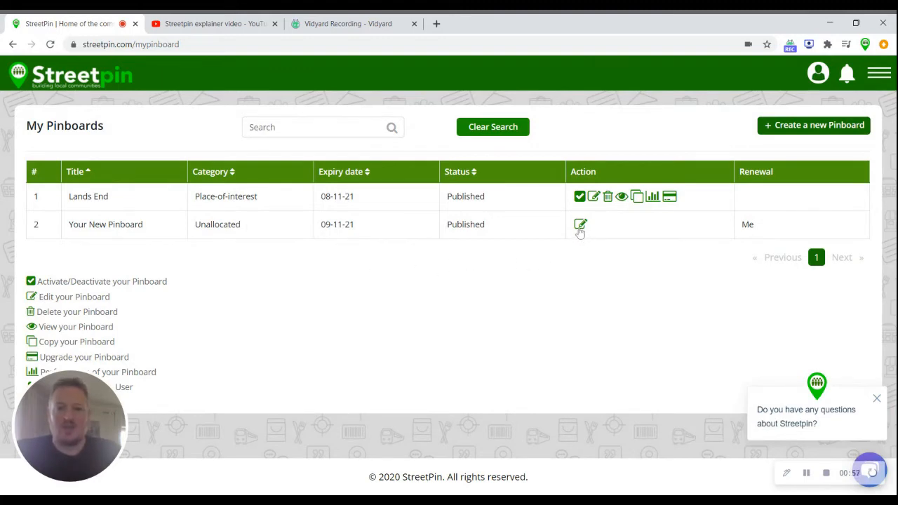
Edit the new Pinboard, setting its category to place-of-interest and its title to "John O'Groats"
{"action": "left_click", "coordinate": [581, 225]}
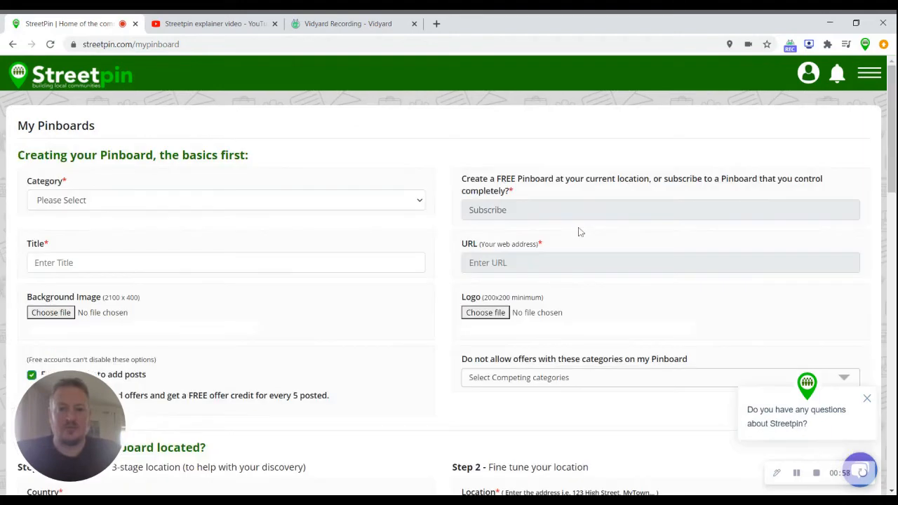
{"action": "left_click", "coordinate": [314, 201]}
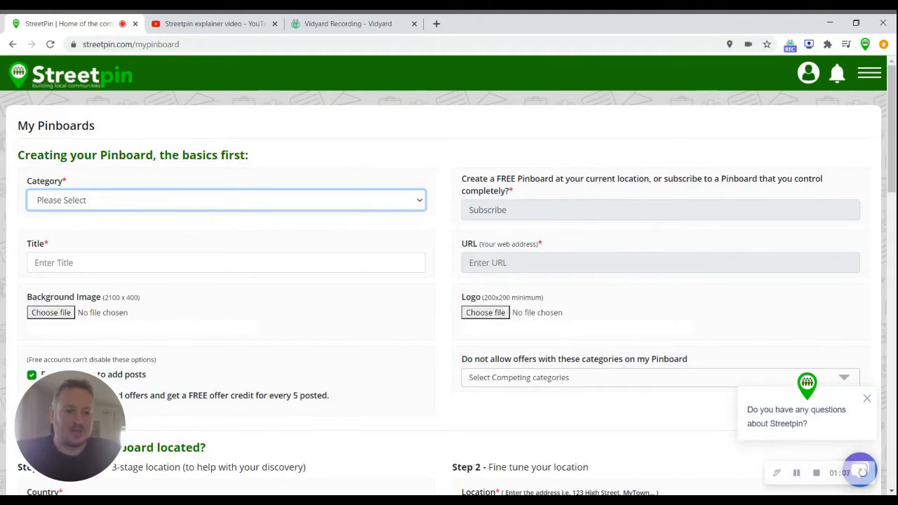
{"action": "key", "text": "p"}
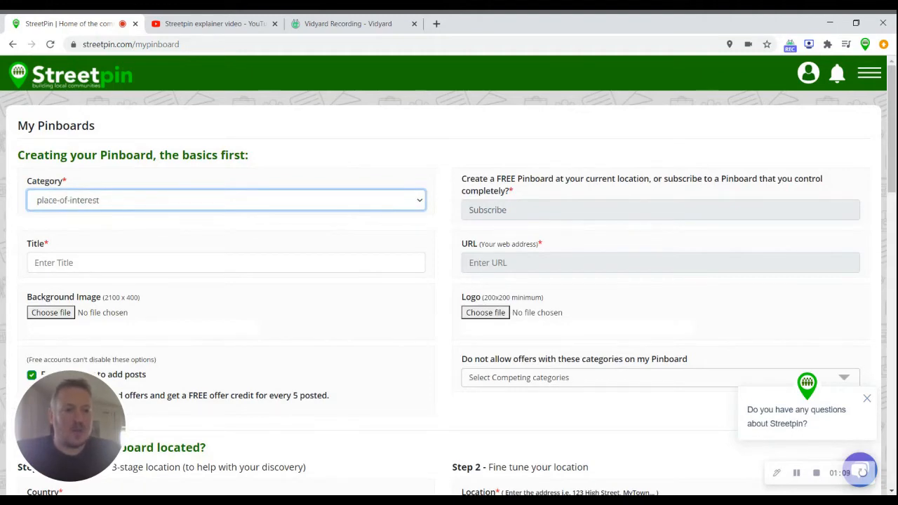
{"action": "key", "text": "Tab"}
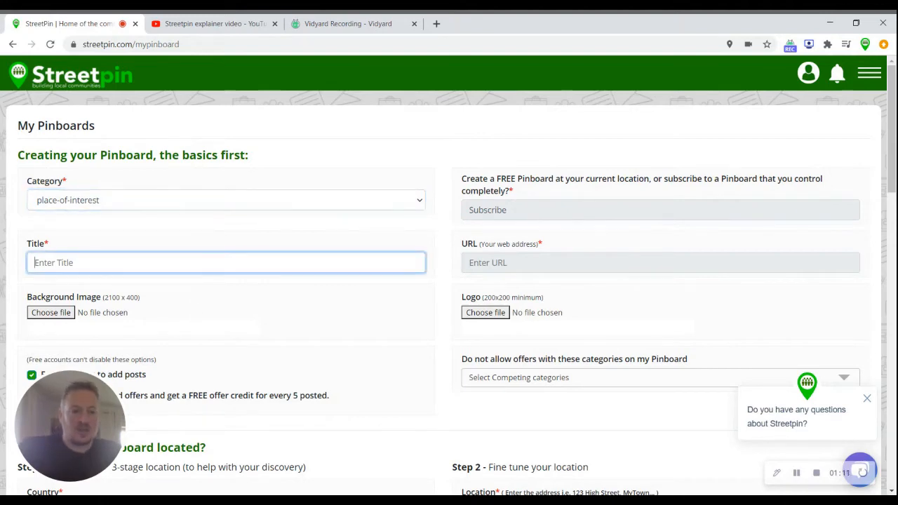
{"action": "type", "text": "John"}
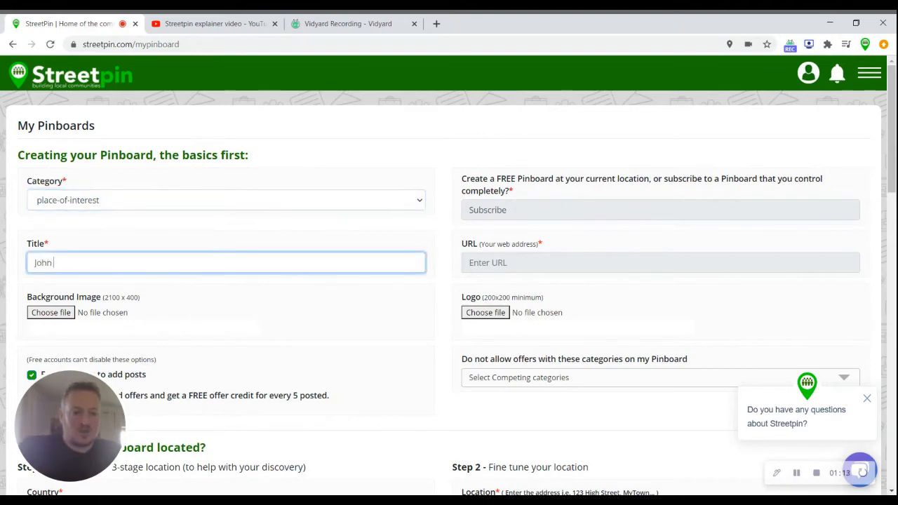
{"action": "type", "text": " O'Groat"}
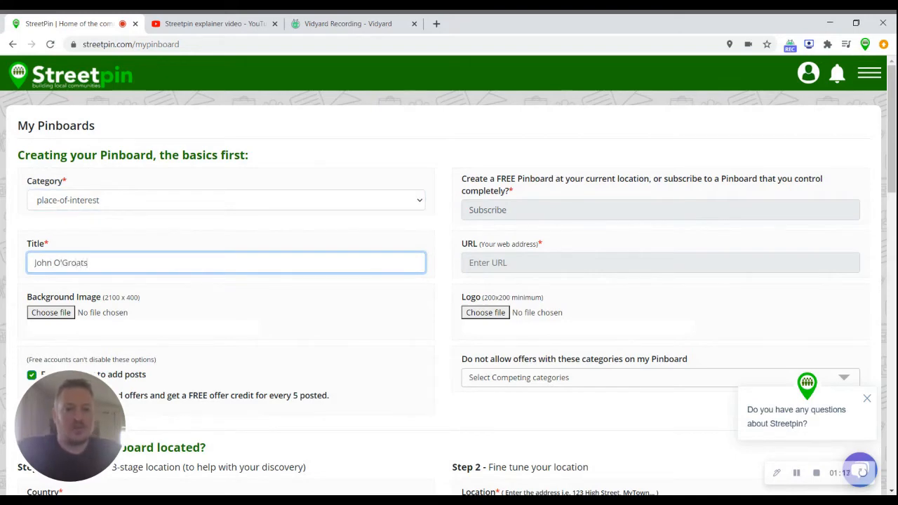
{"action": "type", "text": "s"}
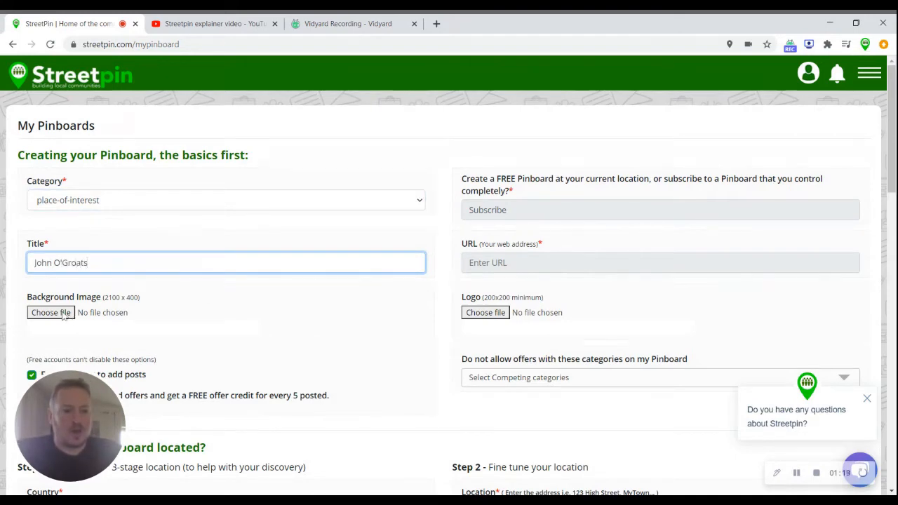
Add john-o-groats-bg.jpg as the background image and view the competing offer categories without choosing any
{"action": "left_click", "coordinate": [63, 316]}
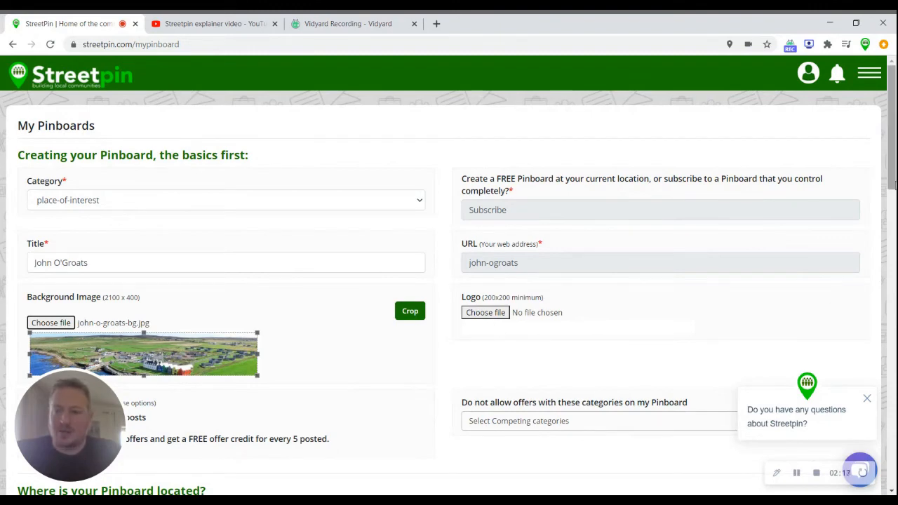
{"action": "left_click_drag", "start_coordinate": [893, 162], "coordinate": [893, 209]}
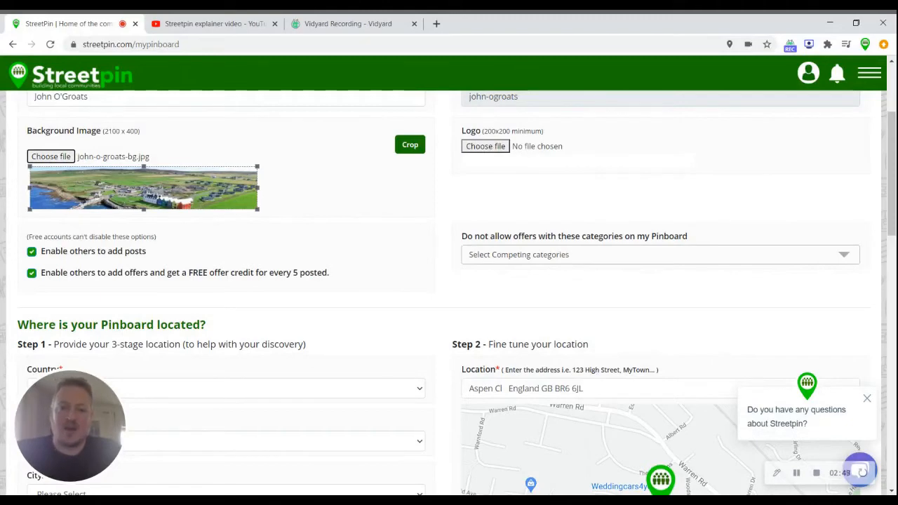
{"action": "left_click", "coordinate": [543, 258]}
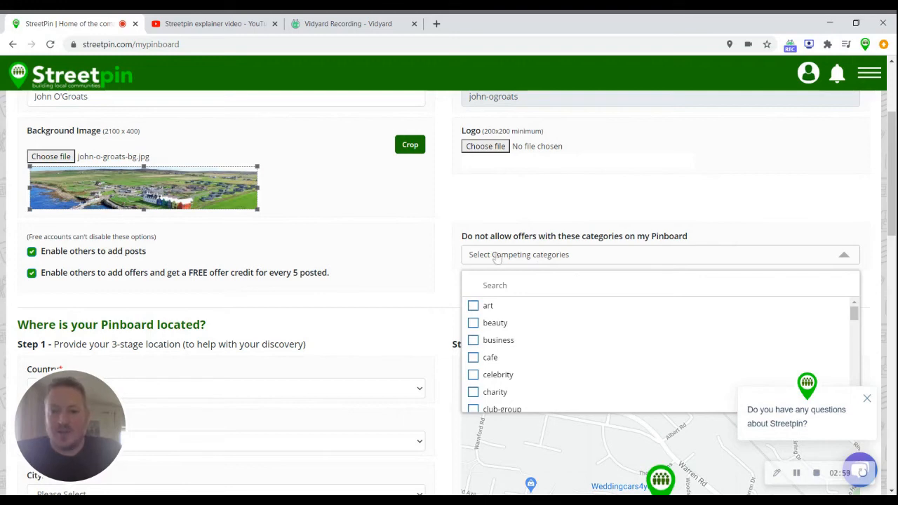
{"action": "left_click", "coordinate": [422, 245]}
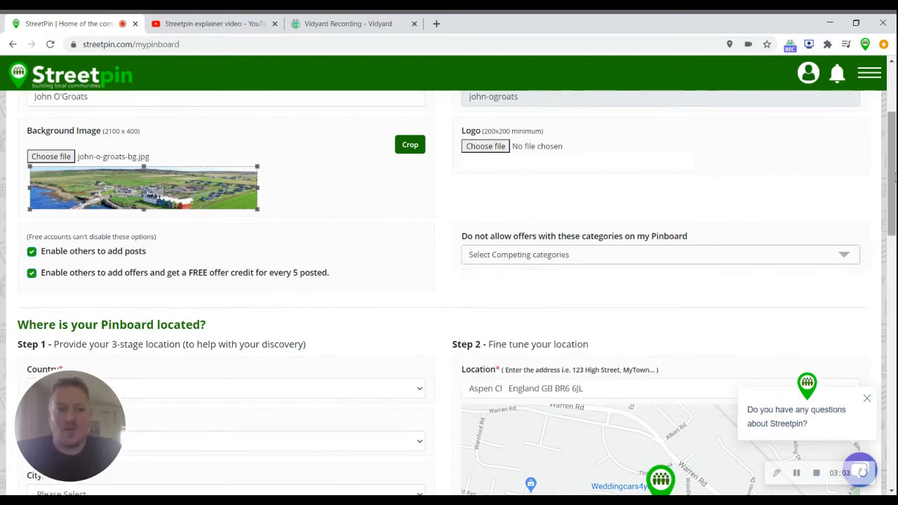
Set the Pinboard's region/county to Highlands
{"action": "scroll", "coordinate": [895, 237], "scroll_direction": "down", "scroll_amount": 3}
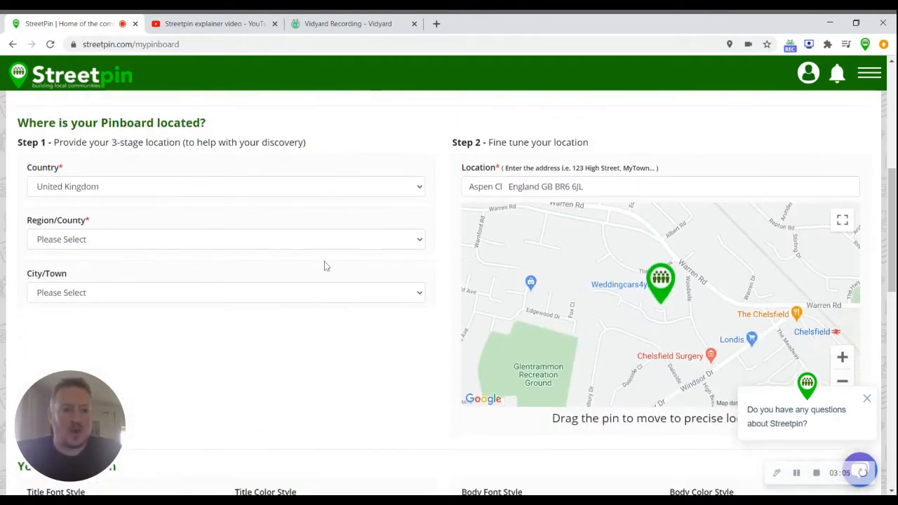
{"action": "left_click", "coordinate": [265, 242]}
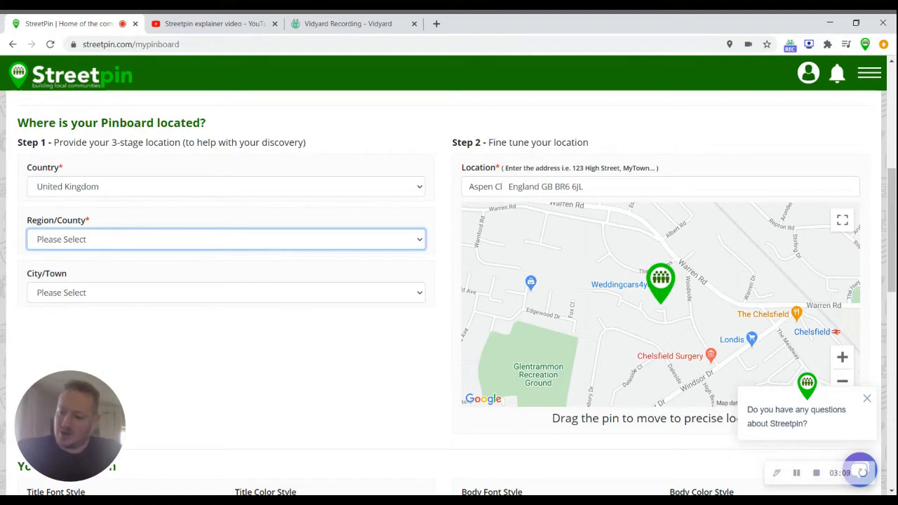
{"action": "key", "text": "h"}
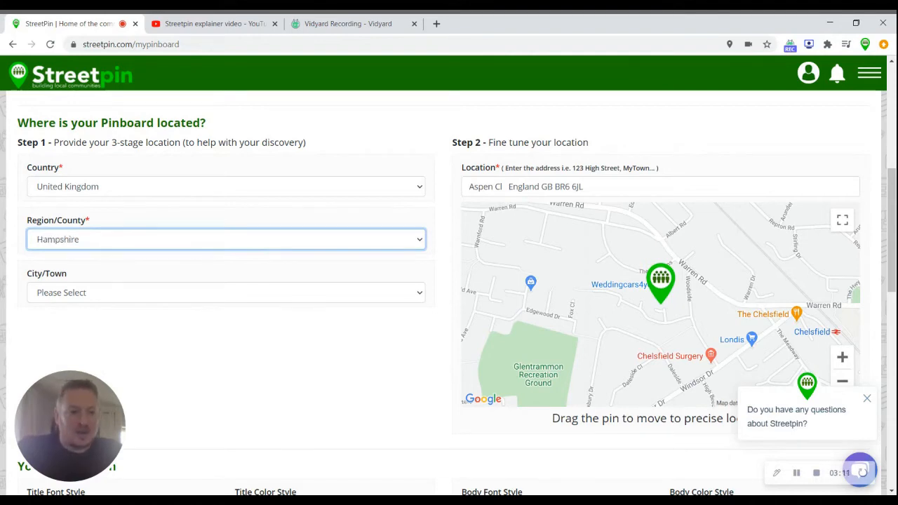
{"action": "key", "text": "i"}
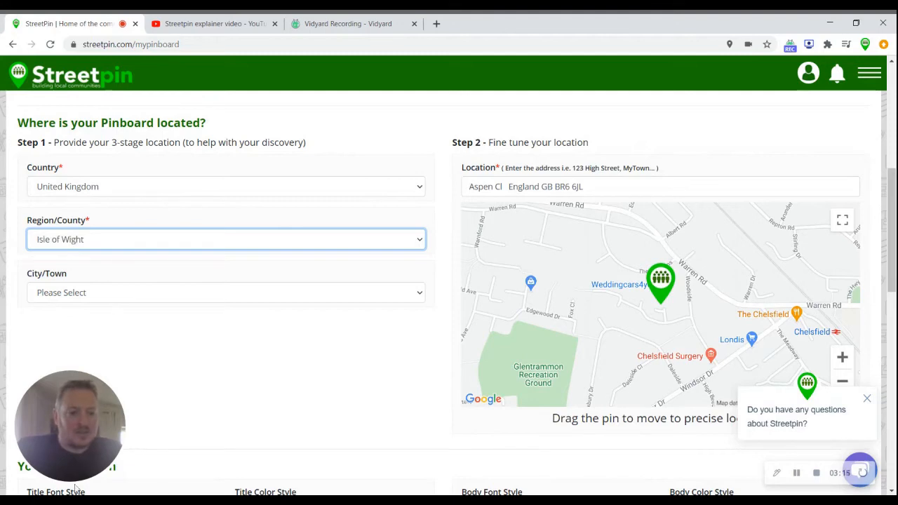
{"action": "left_click", "coordinate": [72, 444]}
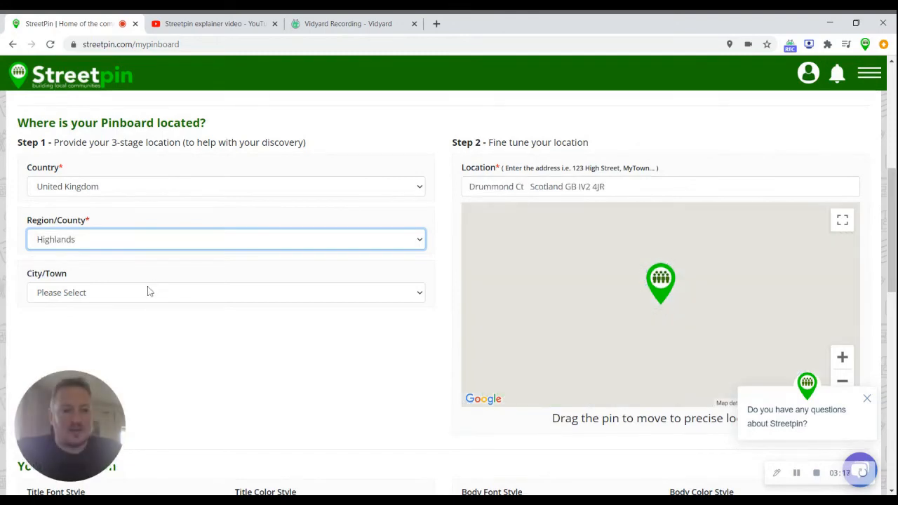
Set the Pinboard's city/town to Wick and dismiss the chat prompt covering the map
{"action": "key", "text": "Tab"}
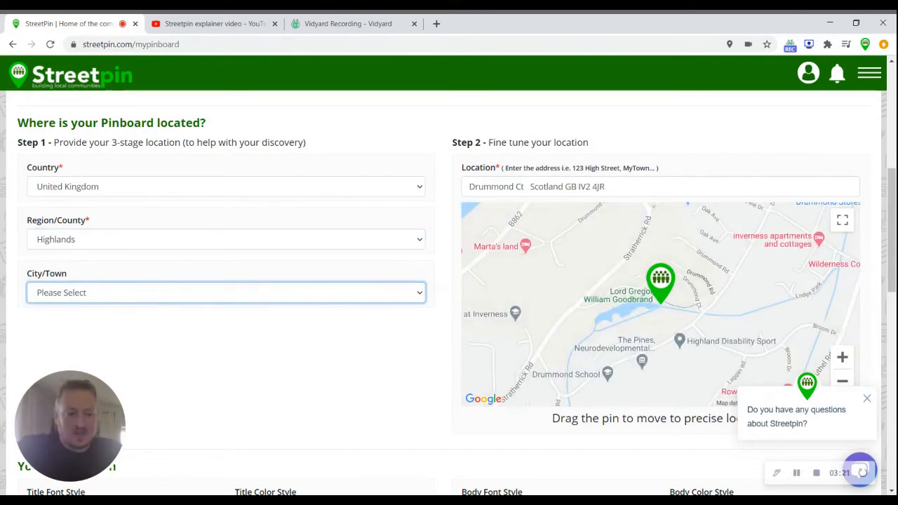
{"action": "key", "text": "w"}
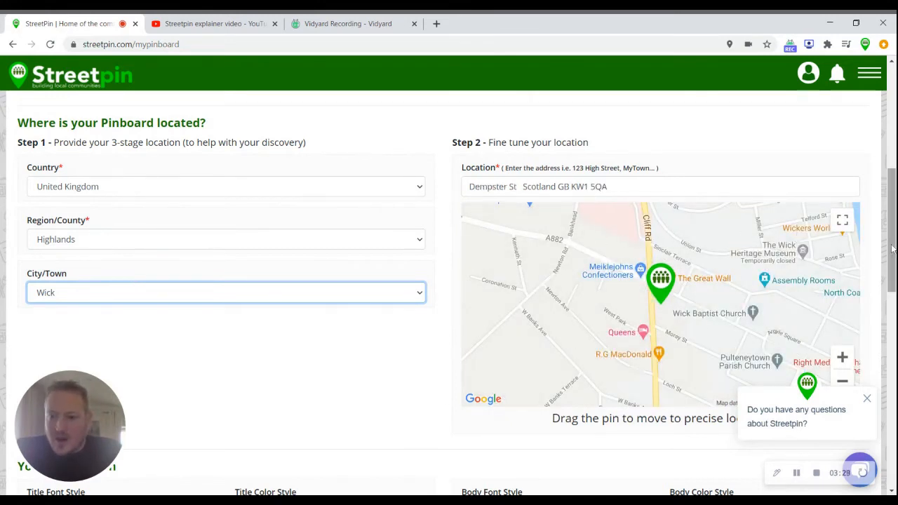
{"action": "left_click", "coordinate": [867, 400]}
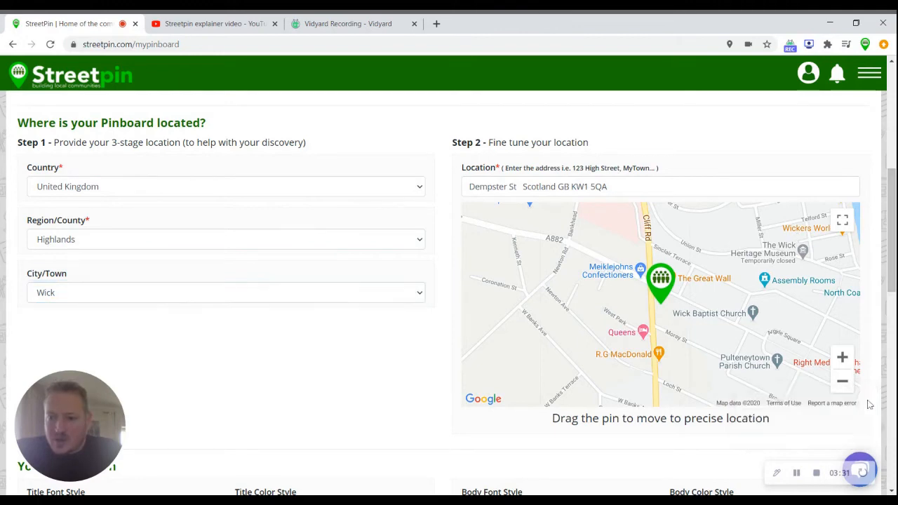
Move the location pin on the map north from Wick up the coast to John o' Groats
{"action": "left_click", "coordinate": [843, 388]}
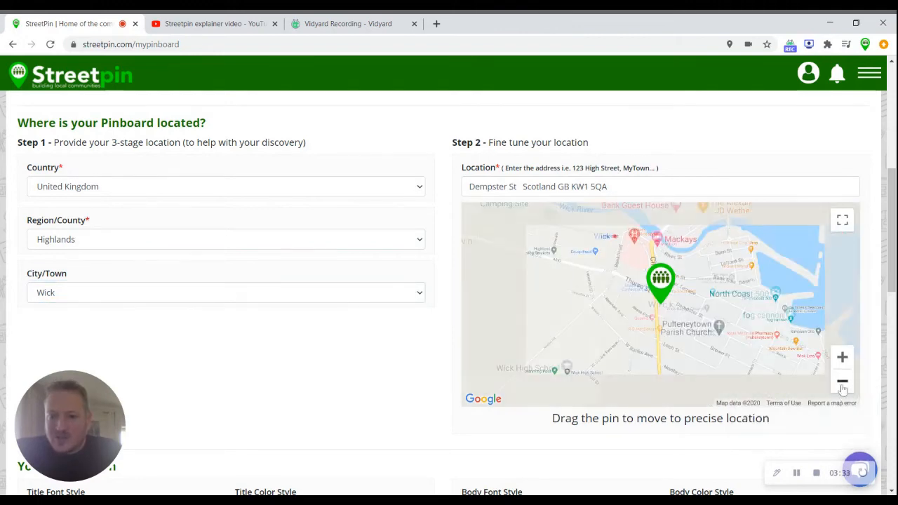
{"action": "left_click", "coordinate": [843, 388]}
{"action": "left_click", "coordinate": [843, 389]}
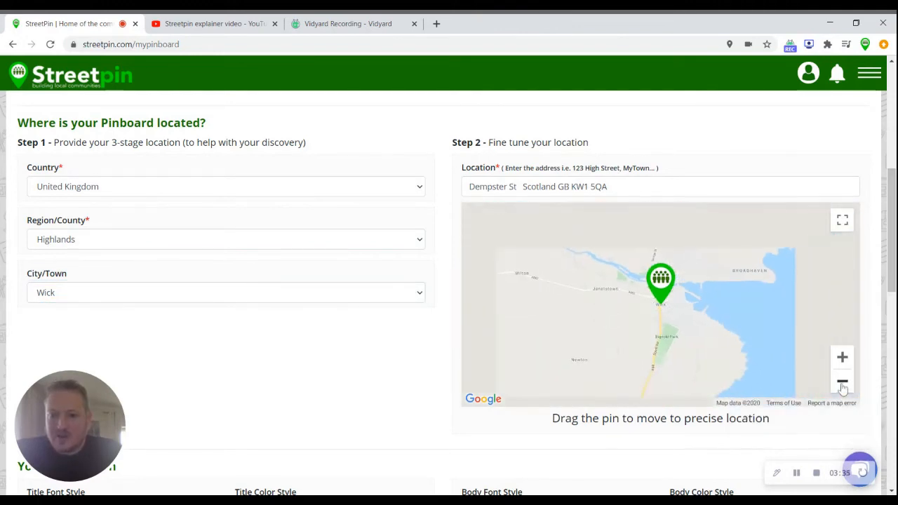
{"action": "left_click", "coordinate": [843, 389]}
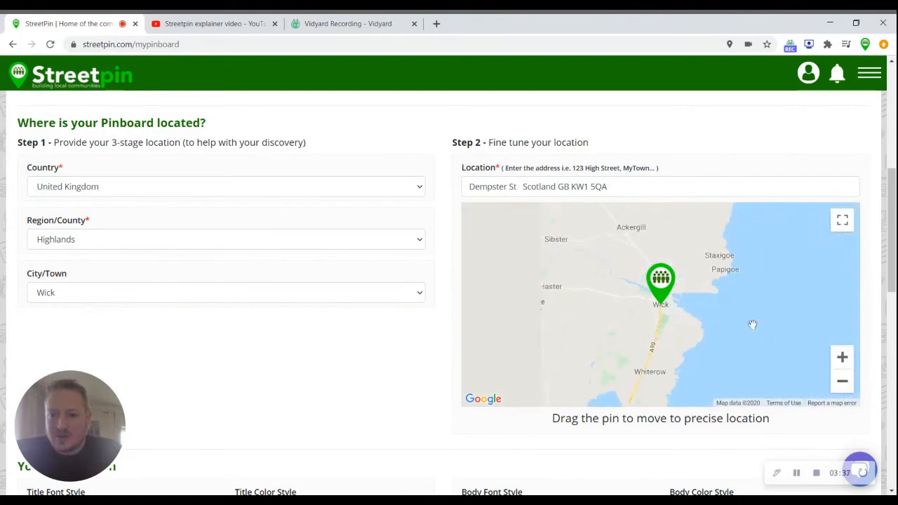
{"action": "left_click_drag", "start_coordinate": [689, 266], "coordinate": [597, 239]}
{"action": "left_click_drag", "start_coordinate": [732, 297], "coordinate": [739, 370]}
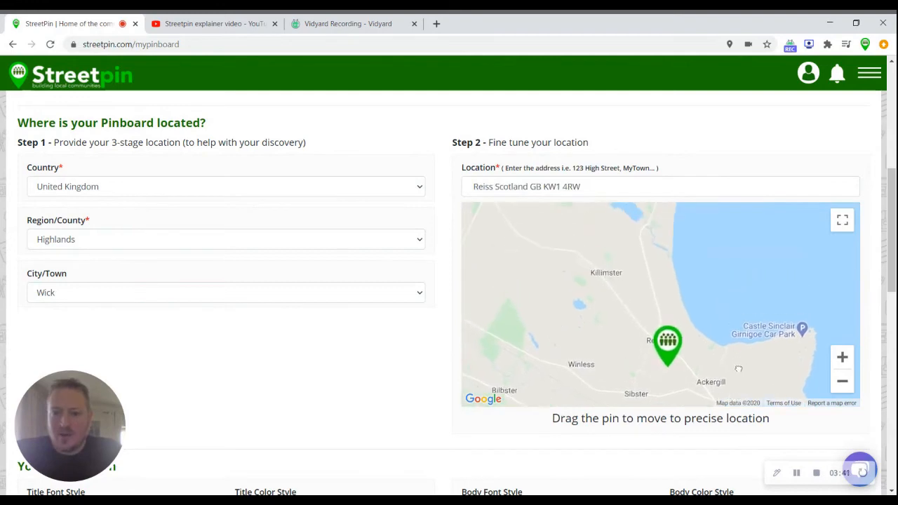
{"action": "left_click_drag", "start_coordinate": [678, 365], "coordinate": [647, 251]}
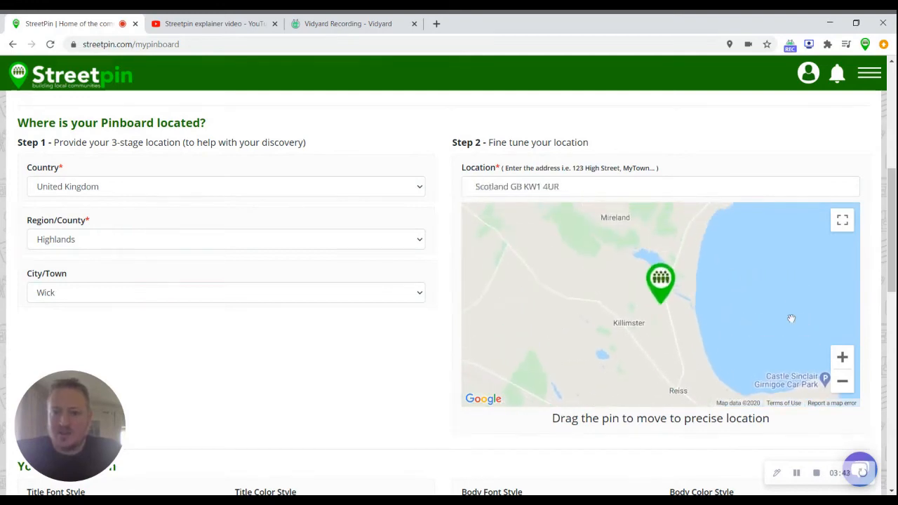
{"action": "left_click", "coordinate": [846, 388]}
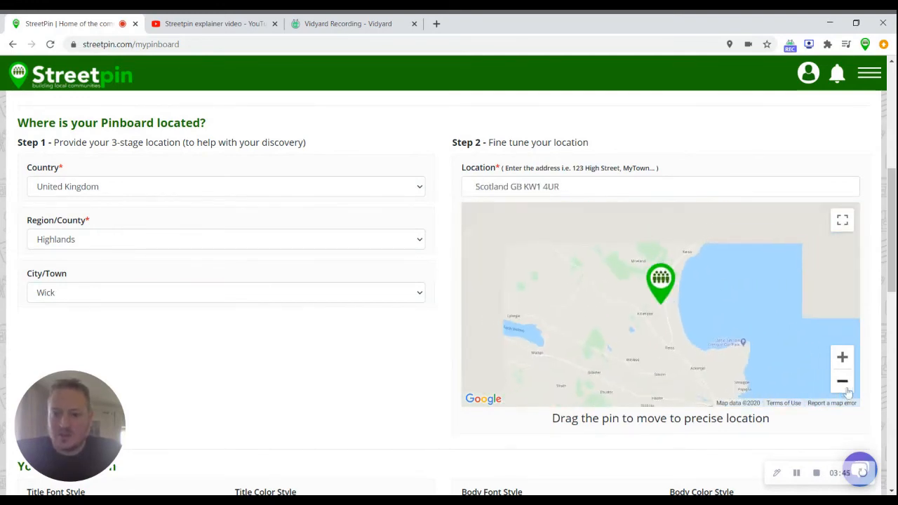
{"action": "left_click", "coordinate": [843, 382]}
{"action": "left_click", "coordinate": [842, 381]}
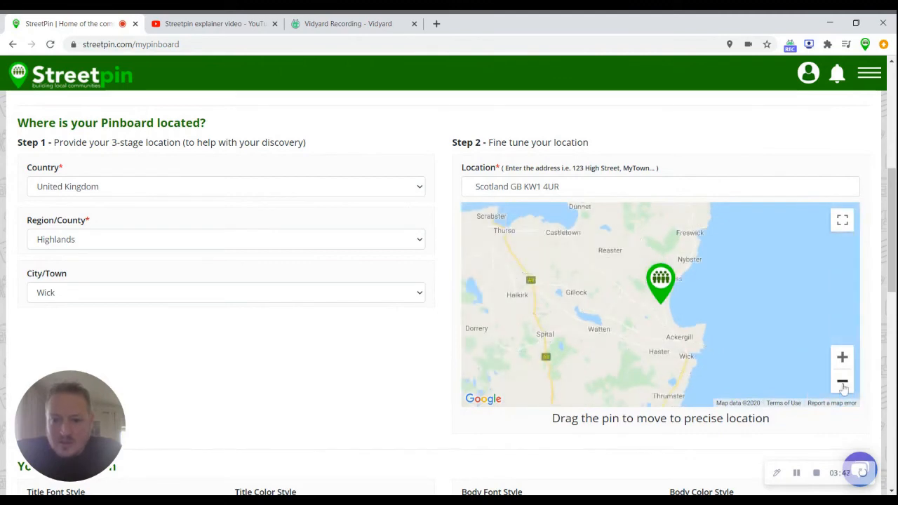
{"action": "left_click_drag", "start_coordinate": [735, 304], "coordinate": [731, 340]}
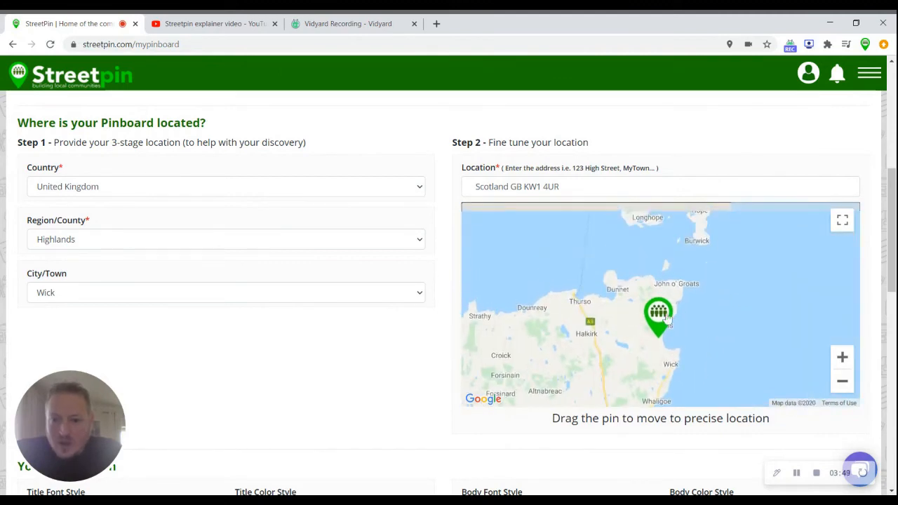
{"action": "left_click_drag", "start_coordinate": [660, 316], "coordinate": [669, 257]}
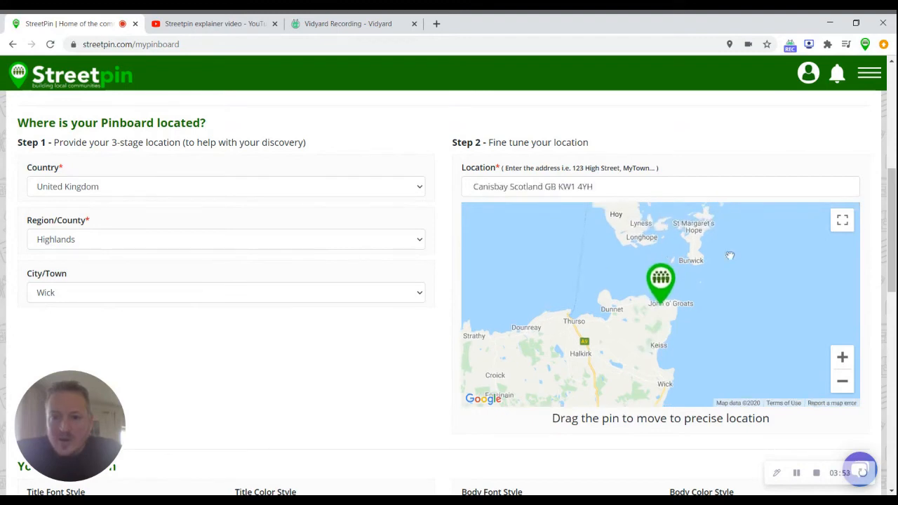
Enter "Amazing scenery" as the description of what the community is about
{"action": "left_click_drag", "start_coordinate": [894, 258], "coordinate": [894, 355]}
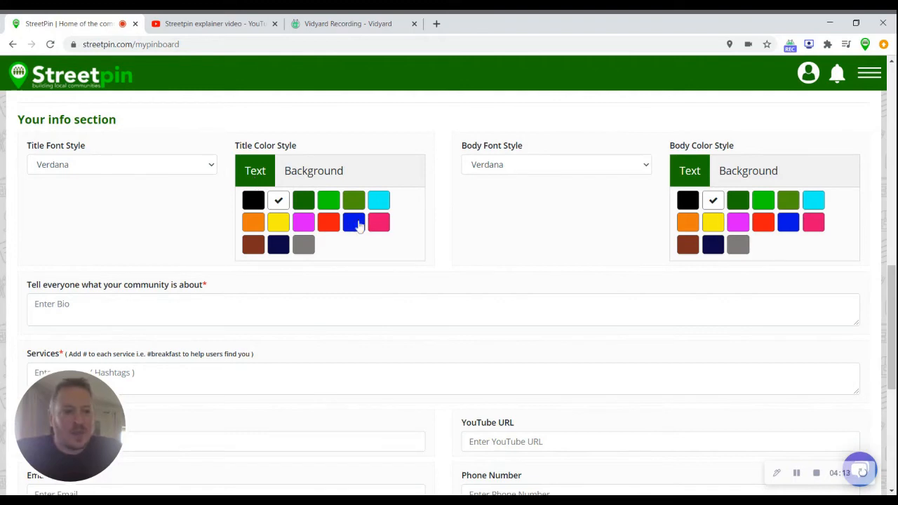
{"action": "left_click", "coordinate": [570, 304]}
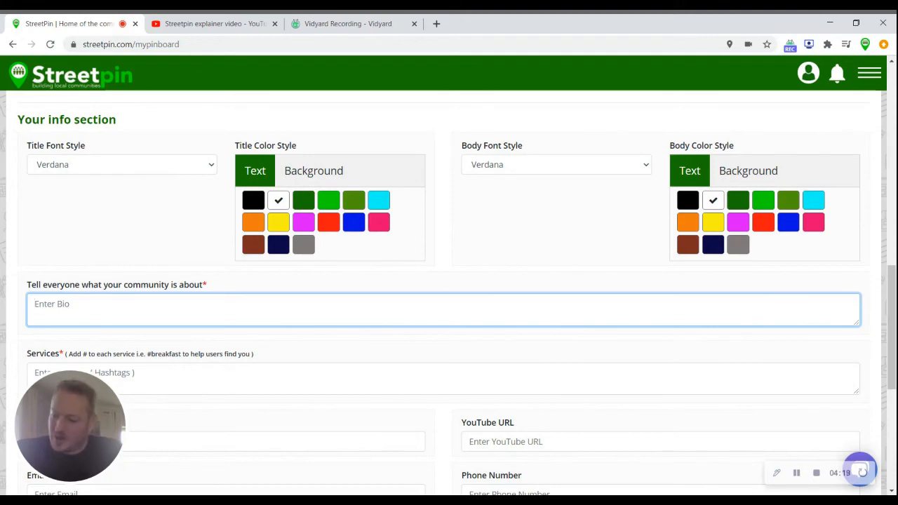
{"action": "type", "text": "Amazing scenery"}
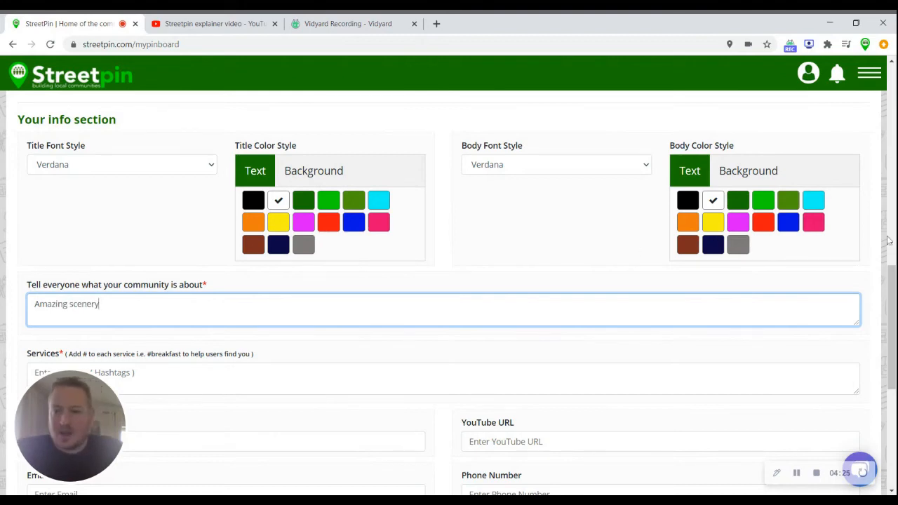
{"action": "left_click_drag", "start_coordinate": [894, 278], "coordinate": [893, 312]}
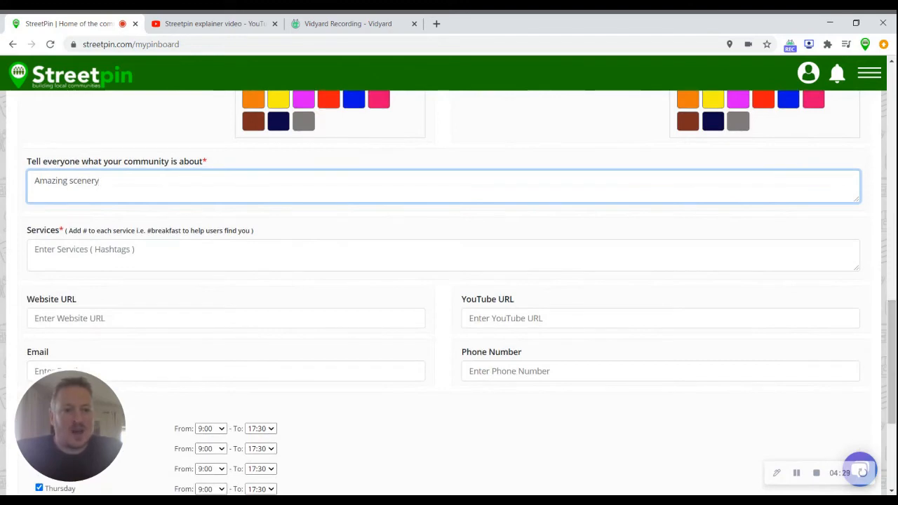
{"action": "left_click", "coordinate": [84, 251]}
{"action": "type", "text": "#"}
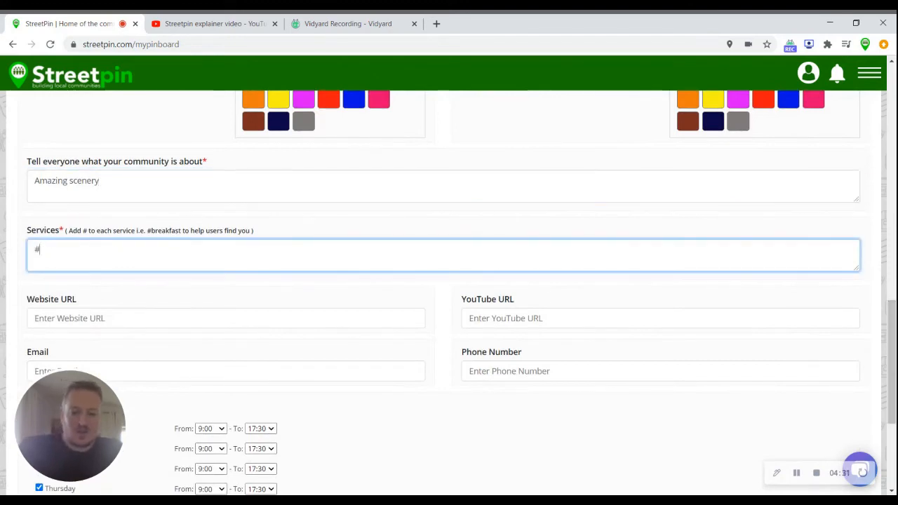
{"action": "type", "text": "Tourism"}
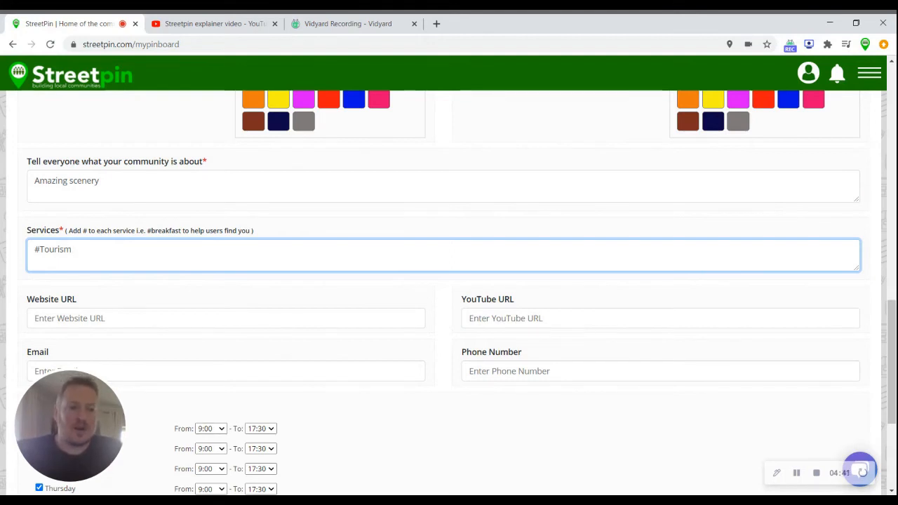
{"action": "left_click", "coordinate": [70, 319]}
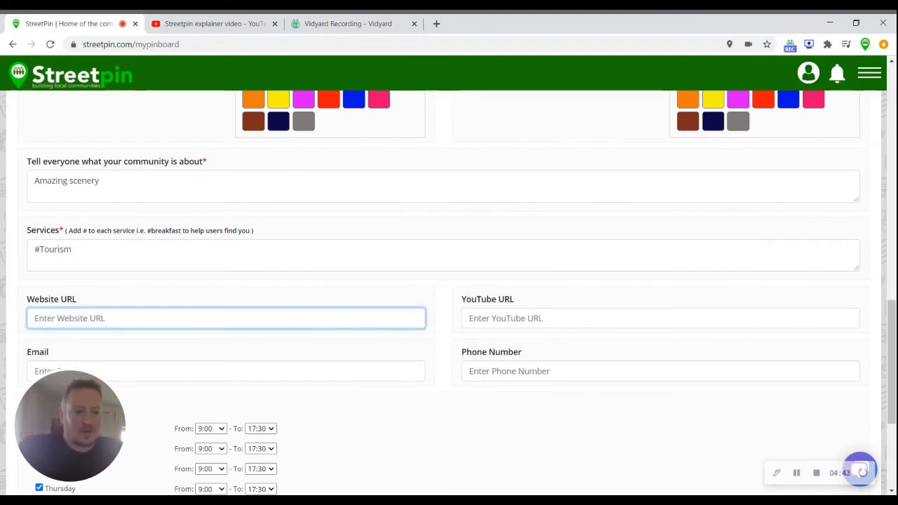
{"action": "left_click", "coordinate": [181, 376]}
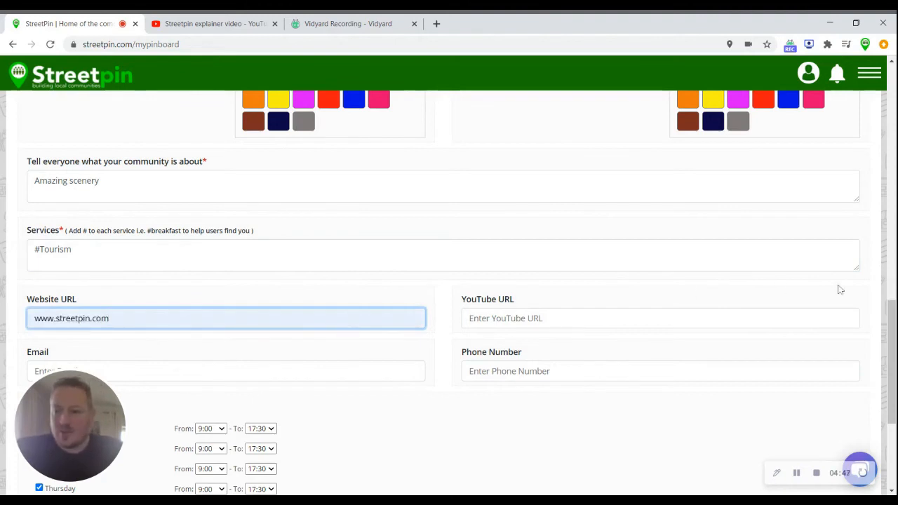
{"action": "left_click_drag", "start_coordinate": [893, 318], "coordinate": [892, 328]}
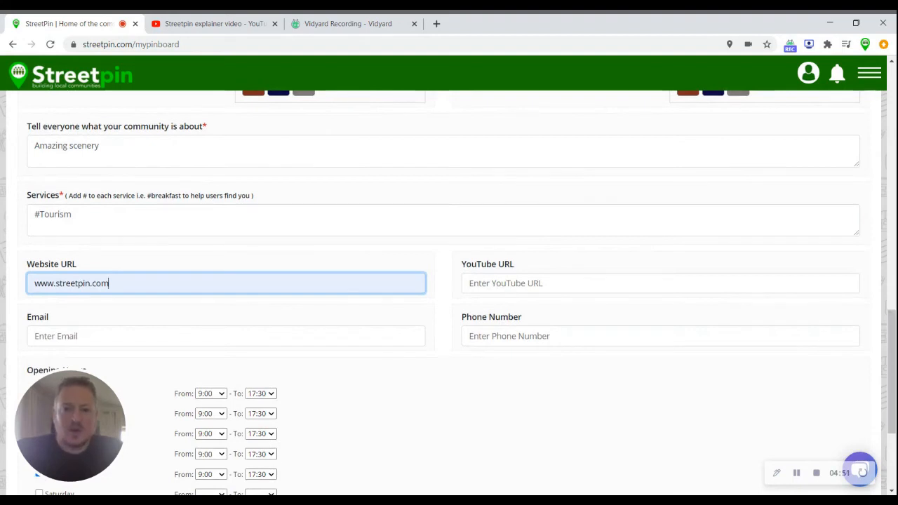
{"action": "left_click", "coordinate": [562, 284]}
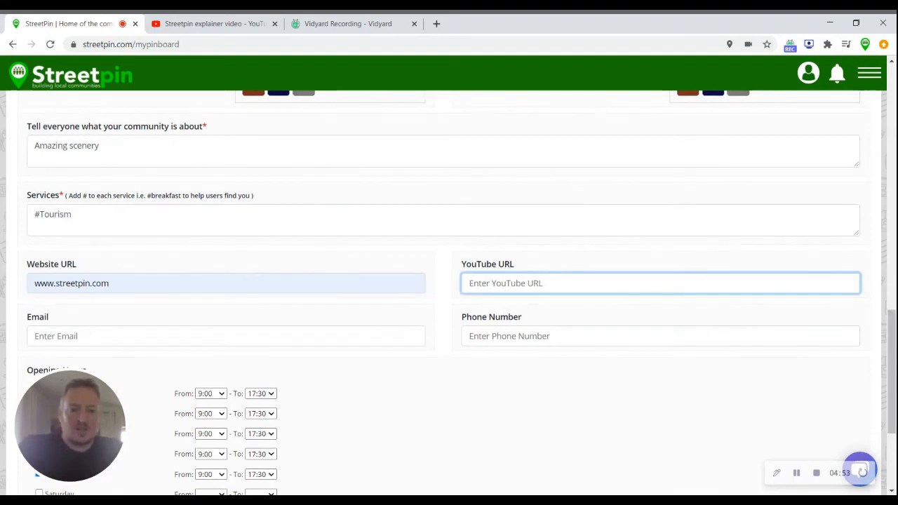
{"action": "type", "text": "https://share.vidyard.com/watch/Qsdba1eALstcomBpveGndb7"}
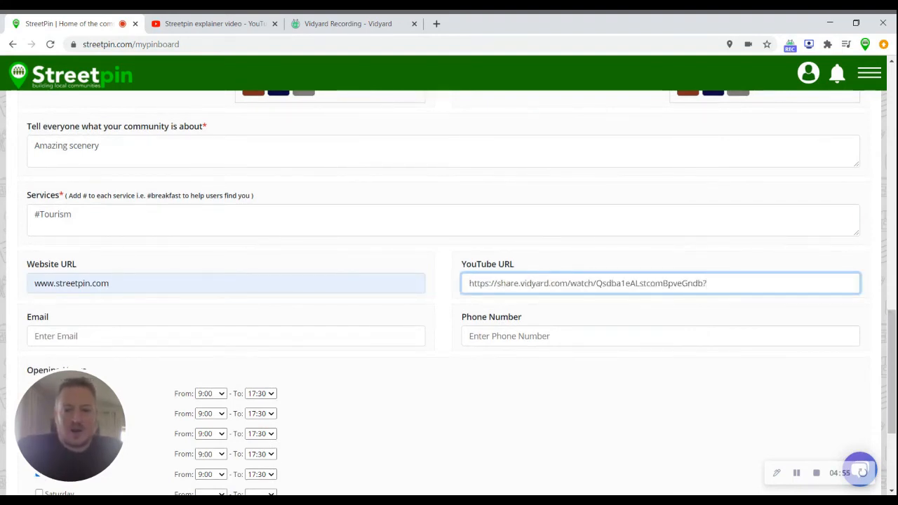
{"action": "key", "text": "BackSpace"}
{"action": "key", "text": "BackSpace"}
{"action": "key", "text": "BackSpace"}
{"action": "key", "text": "BackSpace"}
{"action": "key", "text": "BackSpace"}
{"action": "key", "text": "BackSpace"}
{"action": "key", "text": "BackSpace"}
{"action": "key", "text": "BackSpace"}
{"action": "key", "text": "BackSpace"}
{"action": "key", "text": "BackSpace"}
{"action": "key", "text": "BackSpace"}
{"action": "key", "text": "BackSpace"}
{"action": "key", "text": "BackSpace"}
{"action": "key", "text": "BackSpace"}
{"action": "key", "text": "BackSpace"}
{"action": "key", "text": "BackSpace"}
{"action": "key", "text": "BackSpace"}
{"action": "key", "text": "BackSpace"}
{"action": "key", "text": "BackSpace"}
{"action": "key", "text": "BackSpace"}
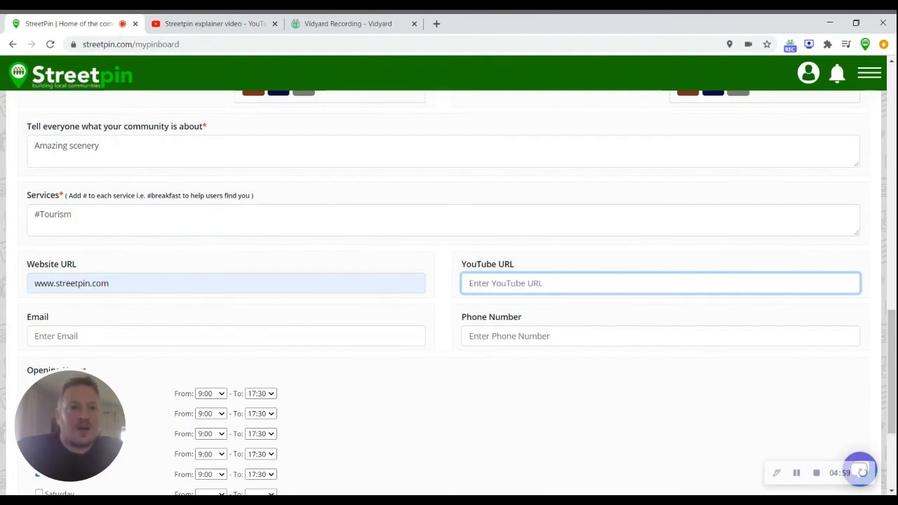
Copy the share link of the Streetpin explainer video on YouTube and paste it as the Pinboard's YouTube URL
{"action": "left_click", "coordinate": [228, 27]}
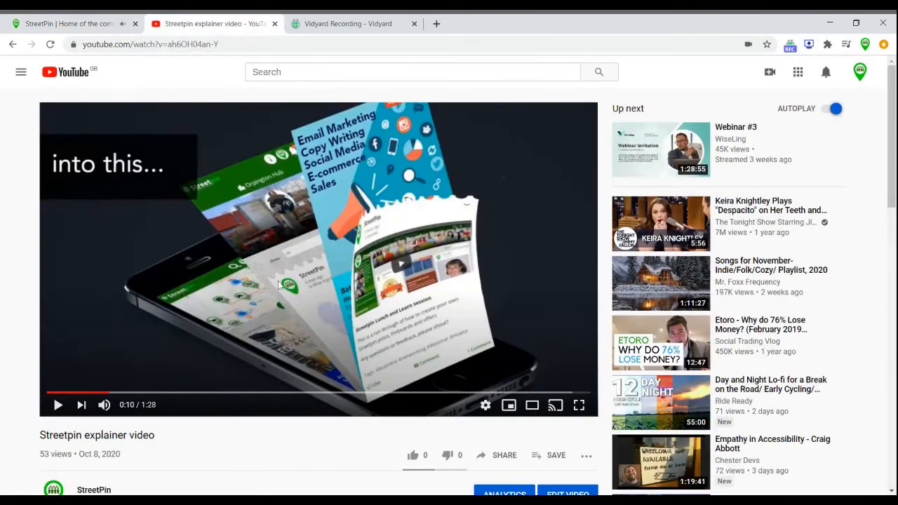
{"action": "left_click_drag", "start_coordinate": [890, 173], "coordinate": [888, 215]}
{"action": "left_click", "coordinate": [500, 326]}
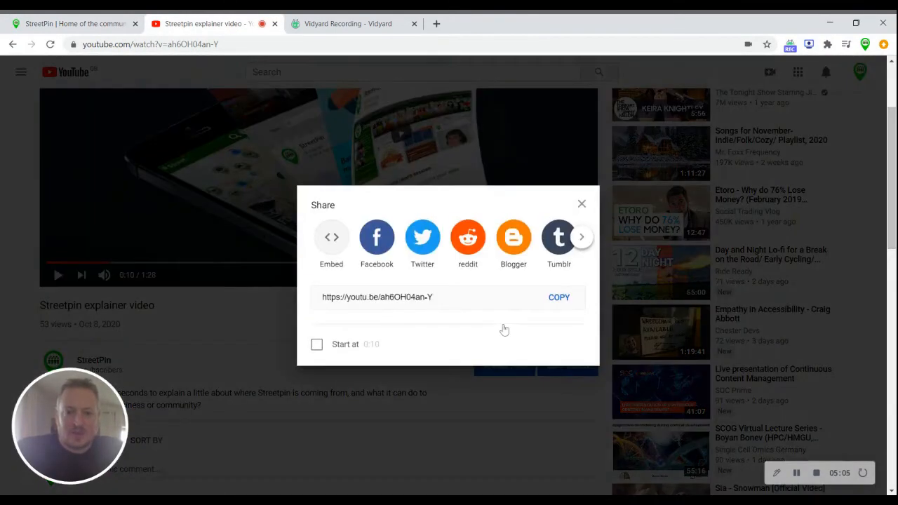
{"action": "left_click", "coordinate": [564, 297]}
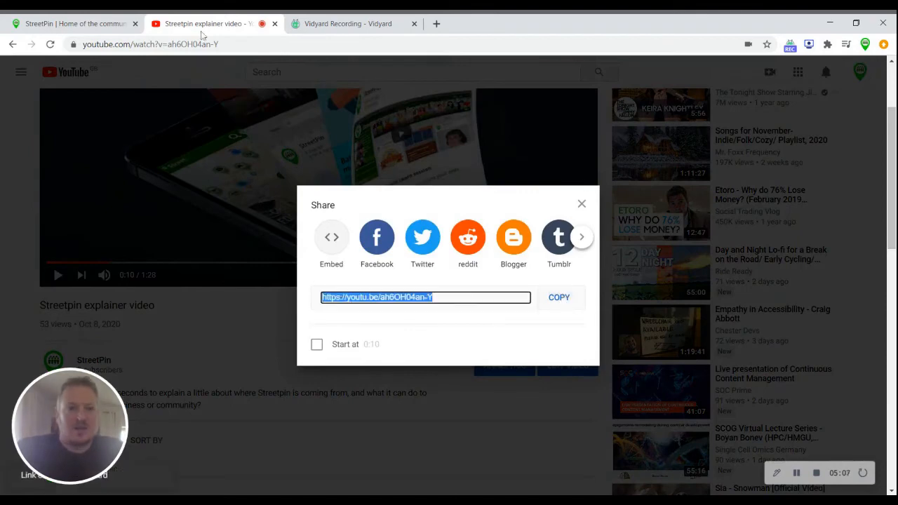
{"action": "left_click", "coordinate": [94, 27]}
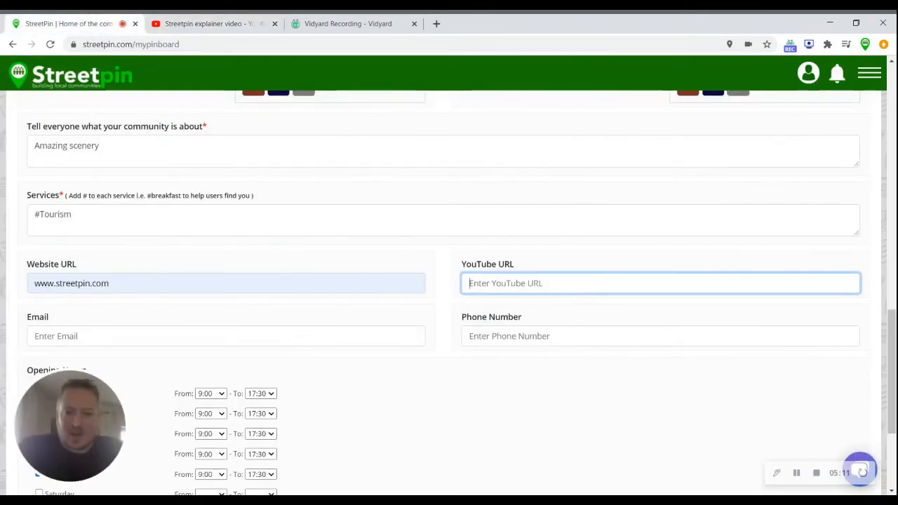
{"action": "key", "text": "ctrl+v"}
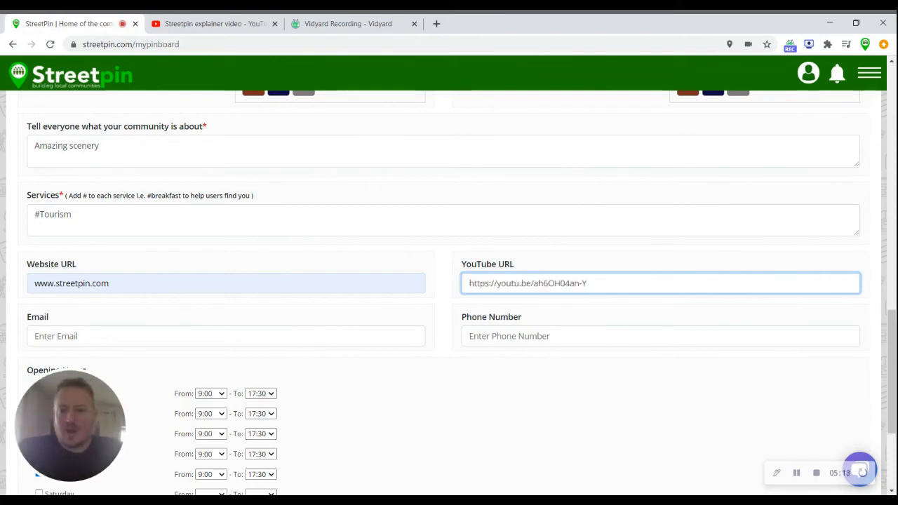
Clear the opening hours for Monday through Friday and save the Pinboard's updated details
{"action": "scroll", "coordinate": [449, 295], "scroll_direction": "down", "scroll_amount": 3}
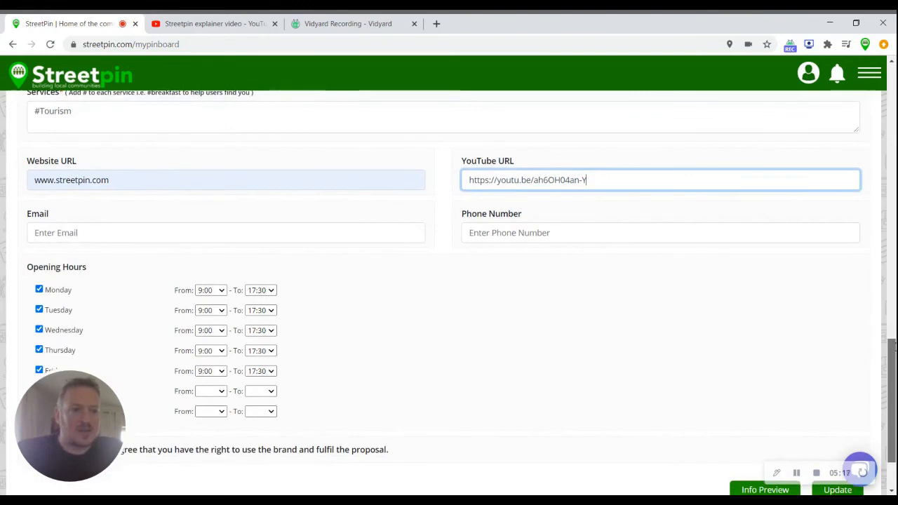
{"action": "scroll", "coordinate": [233, 373], "scroll_direction": "down", "scroll_amount": 3}
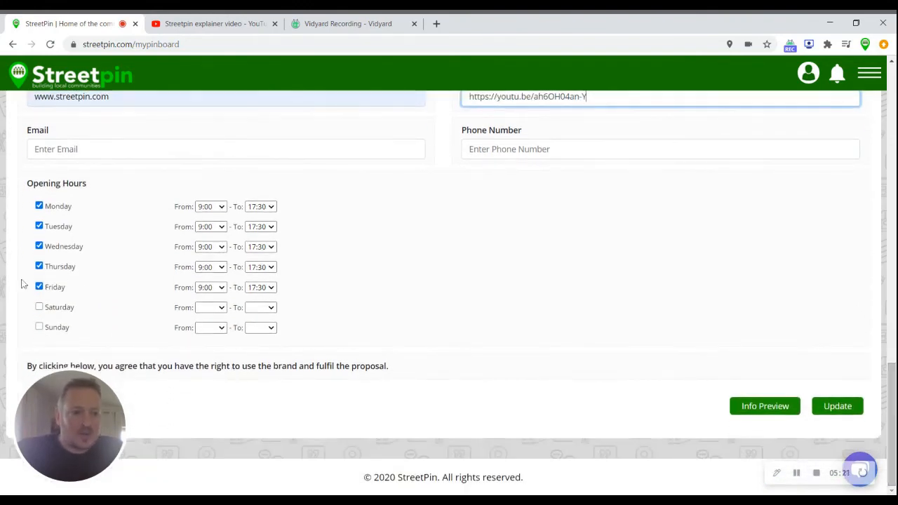
{"action": "left_click", "coordinate": [39, 207]}
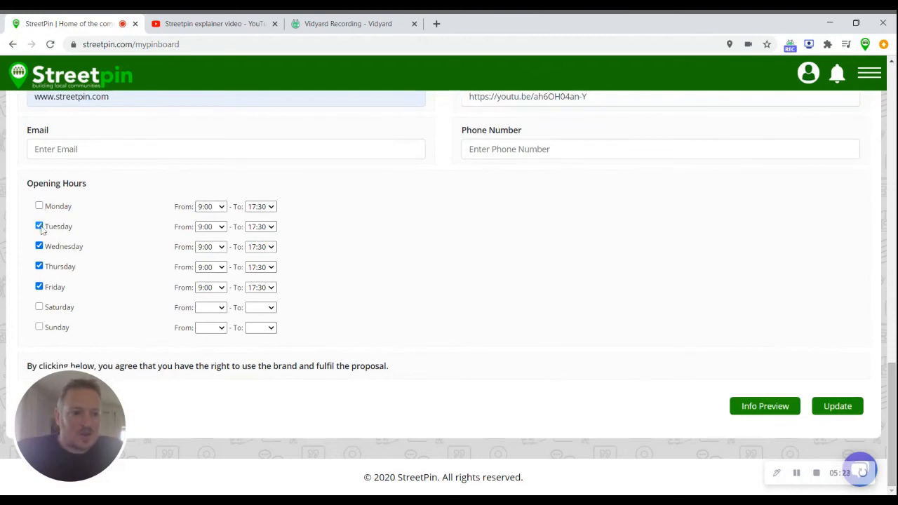
{"action": "left_click", "coordinate": [39, 267]}
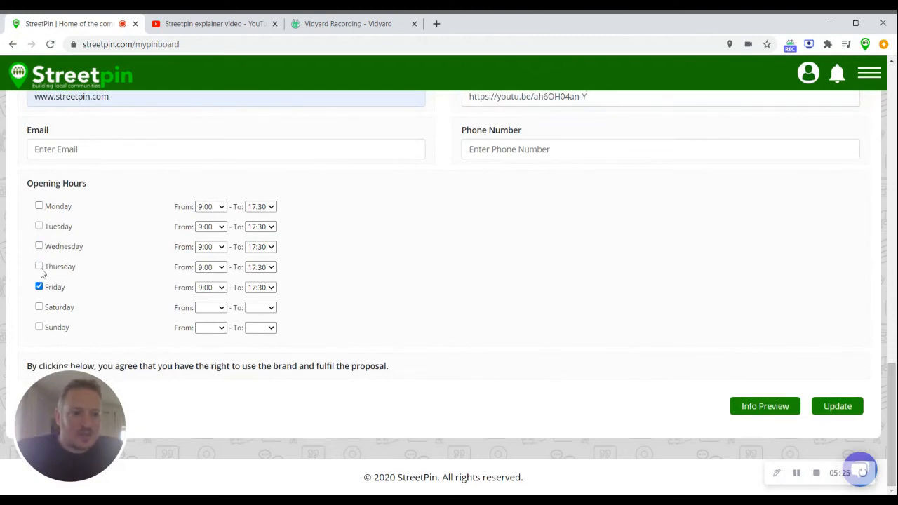
{"action": "left_click", "coordinate": [40, 287]}
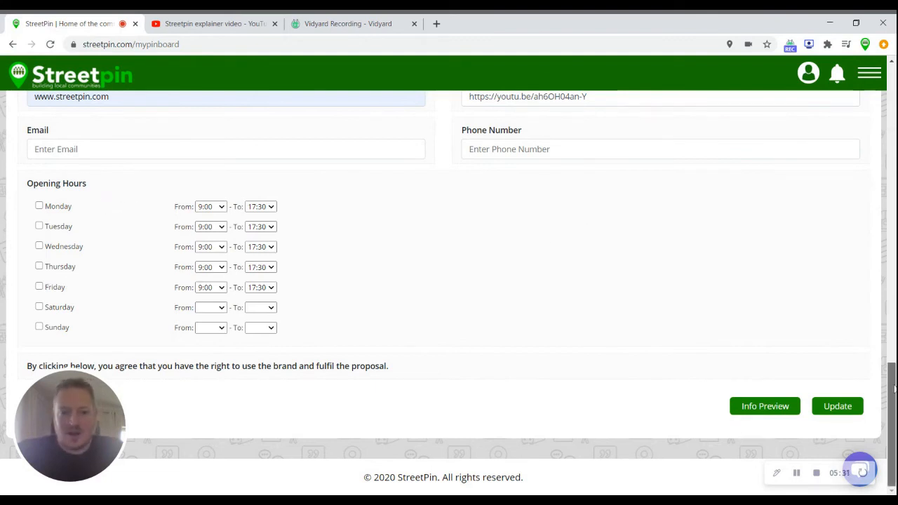
{"action": "left_click", "coordinate": [840, 410]}
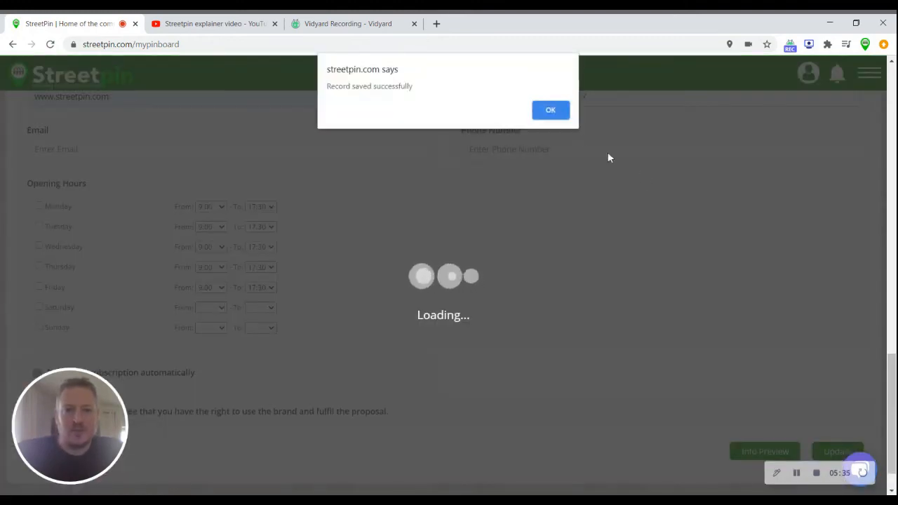
Close the save confirmation, return to the home map and set its location to John o' Groats, UK
{"action": "left_click", "coordinate": [548, 116]}
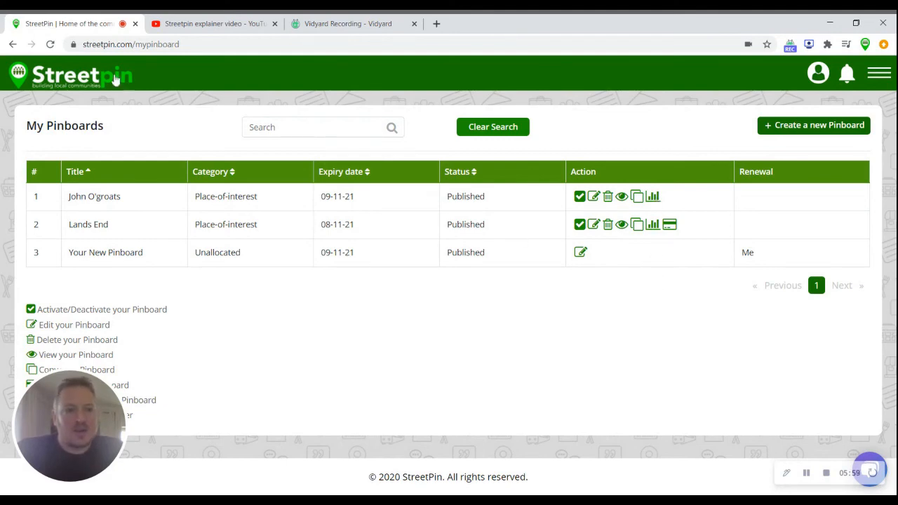
{"action": "left_click", "coordinate": [115, 79]}
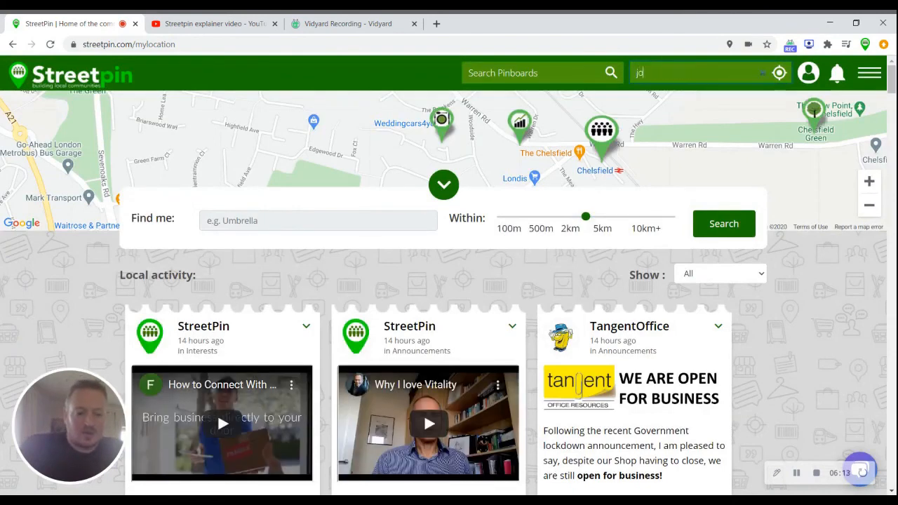
{"action": "type", "text": "hn o"}
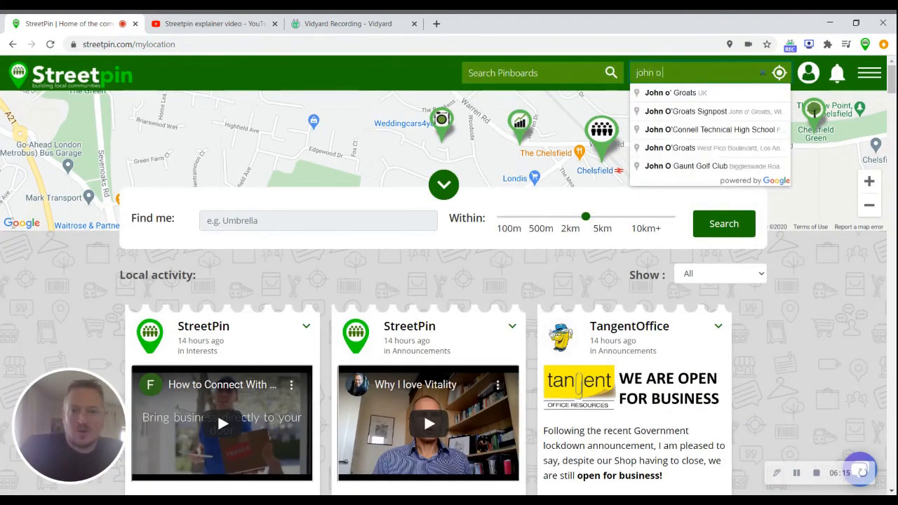
{"action": "left_click", "coordinate": [695, 92]}
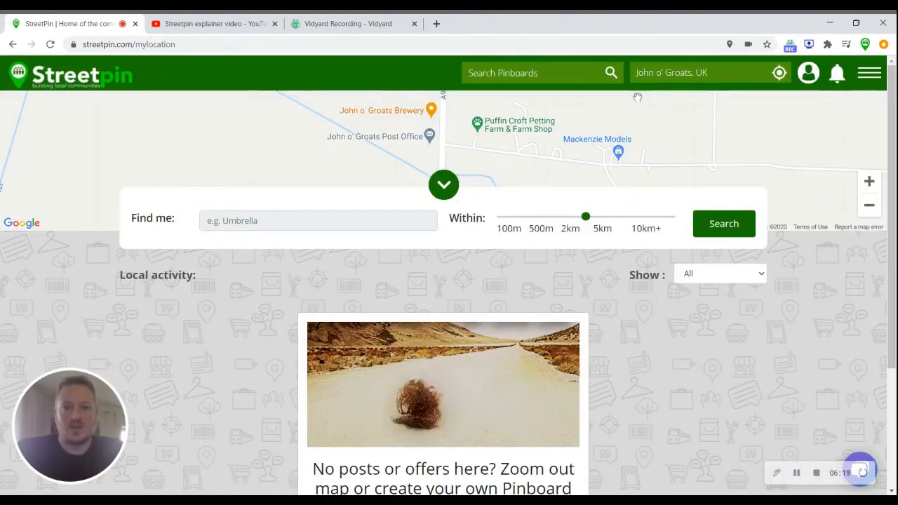
Expand the map and look over the wider area around John o' Groats to locate the new Pinboard's pin
{"action": "left_click_drag", "start_coordinate": [632, 113], "coordinate": [632, 162]}
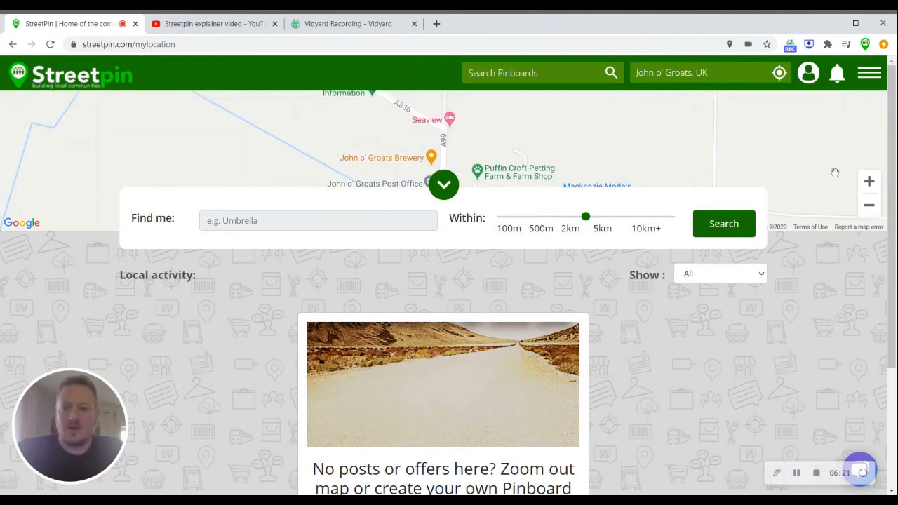
{"action": "left_click", "coordinate": [869, 205]}
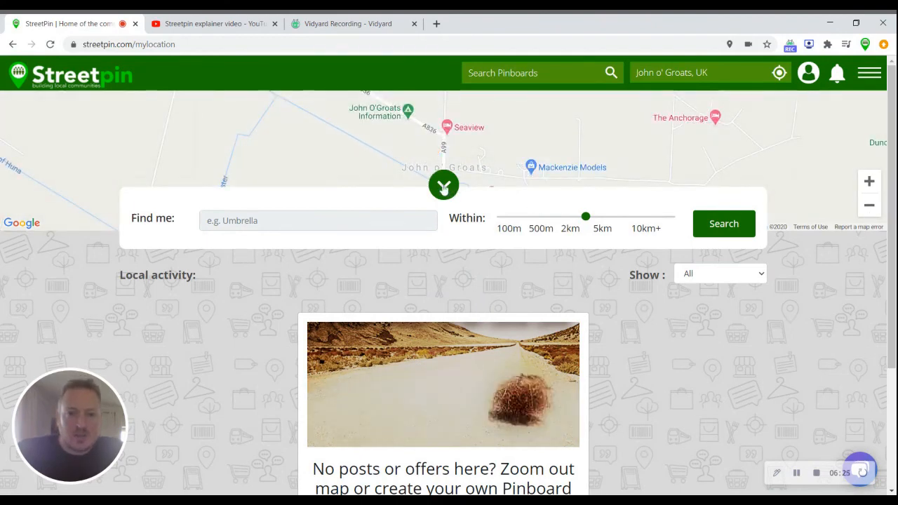
{"action": "left_click", "coordinate": [444, 186]}
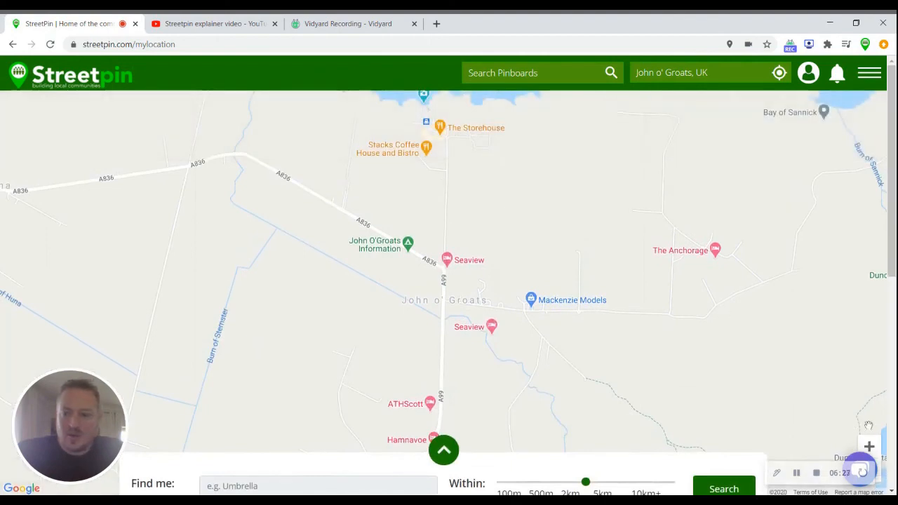
{"action": "scroll", "coordinate": [892, 274], "scroll_direction": "down", "scroll_amount": 2}
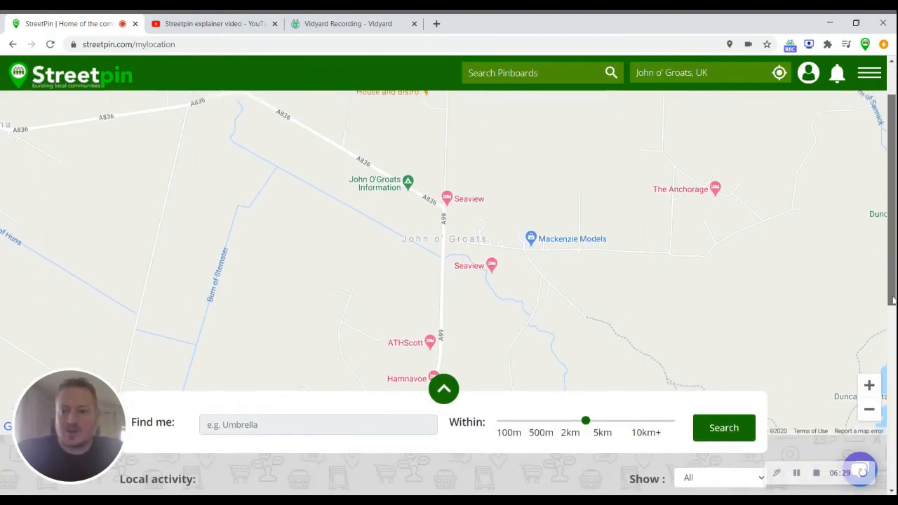
{"action": "left_click", "coordinate": [869, 408]}
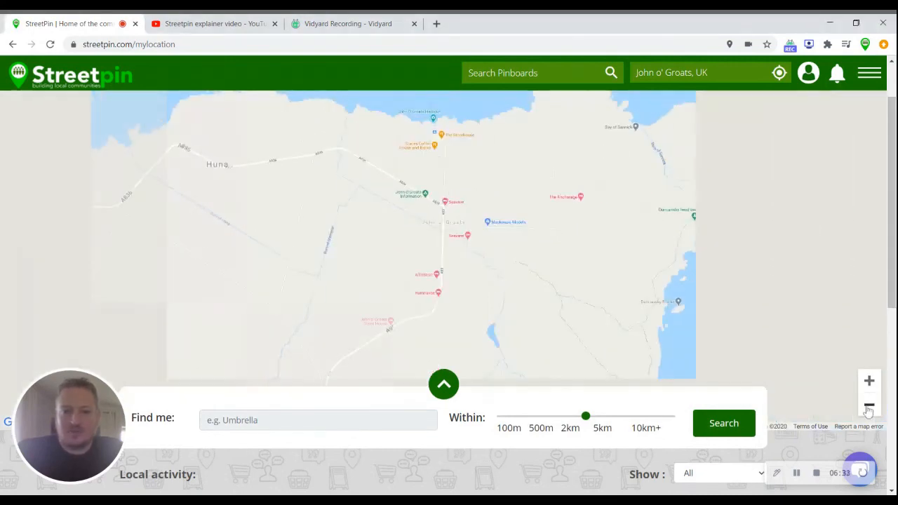
{"action": "left_click", "coordinate": [869, 408]}
{"action": "left_click", "coordinate": [869, 409]}
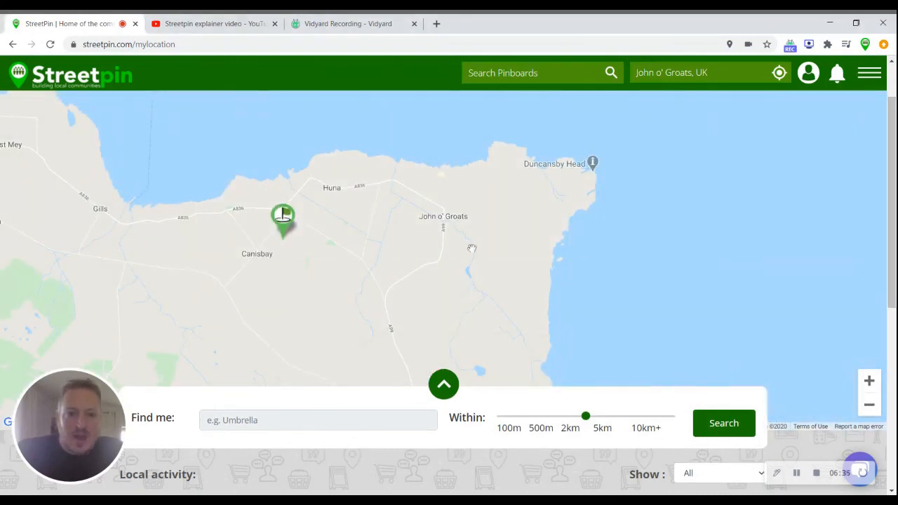
{"action": "left_click_drag", "start_coordinate": [359, 243], "coordinate": [435, 261]}
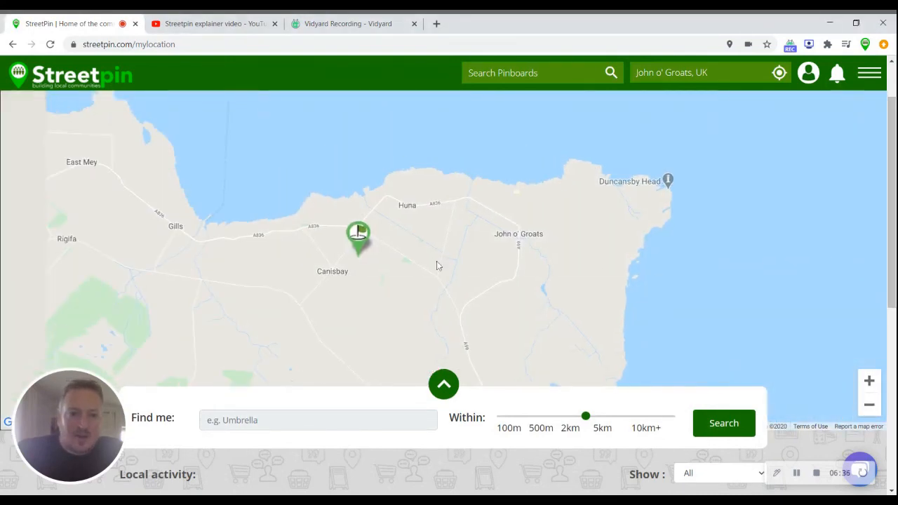
Open the John O'Groats place-of-interest Pinboard from its map pin and display its share link
{"action": "left_click", "coordinate": [359, 234]}
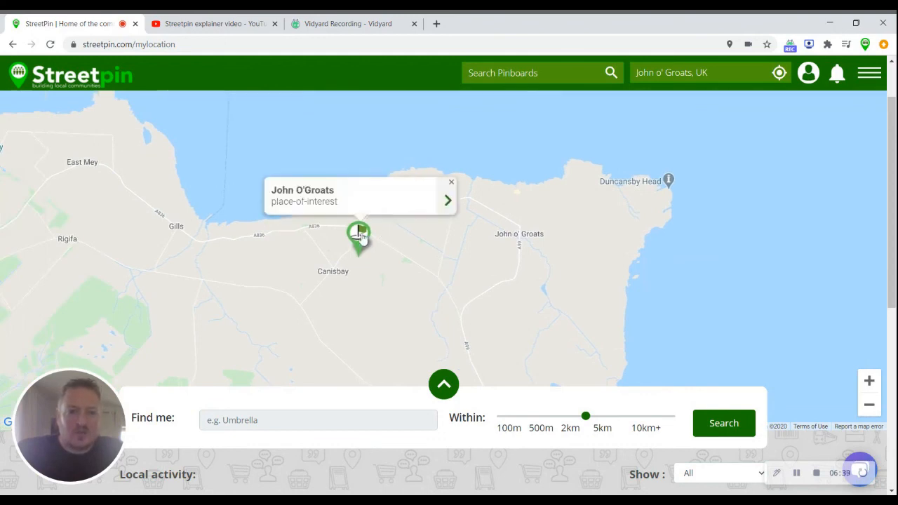
{"action": "left_click", "coordinate": [448, 203]}
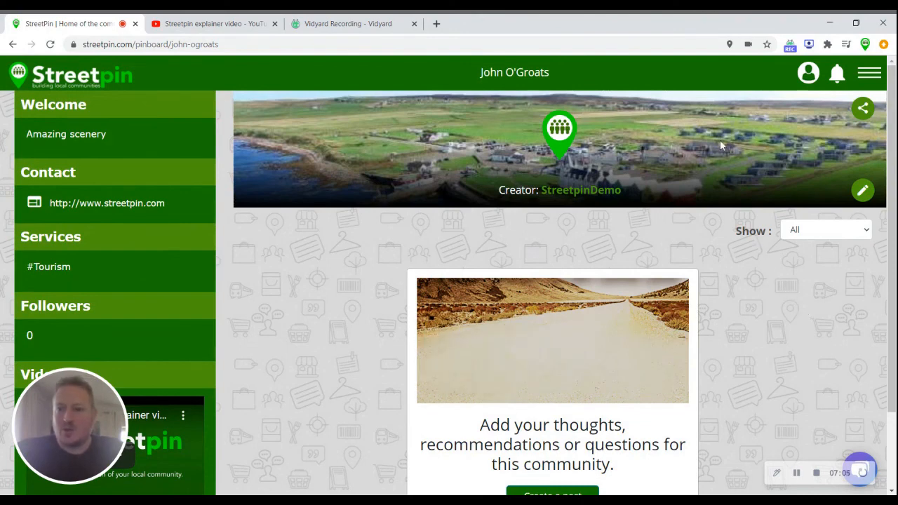
{"action": "left_click", "coordinate": [863, 113]}
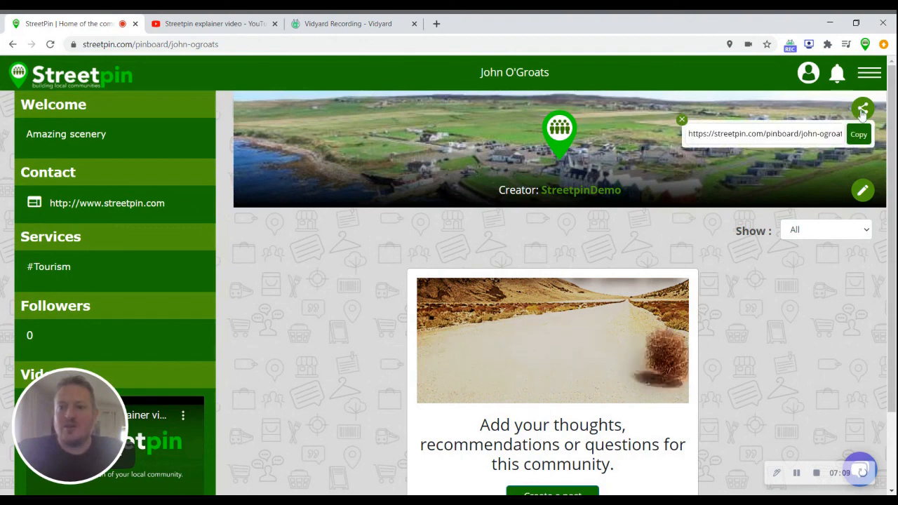